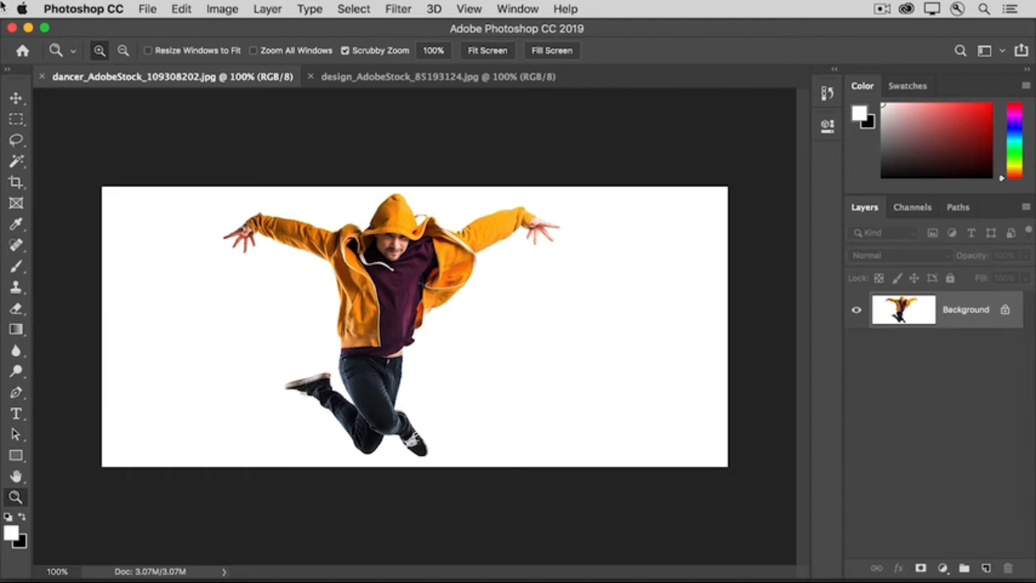
Select the white background around the jumping dancer with the Magic Wand, adding the small enclosed white gap beside the hood.
{"action": "left_click", "coordinate": [17, 161]}
{"action": "left_click", "coordinate": [63, 175]}
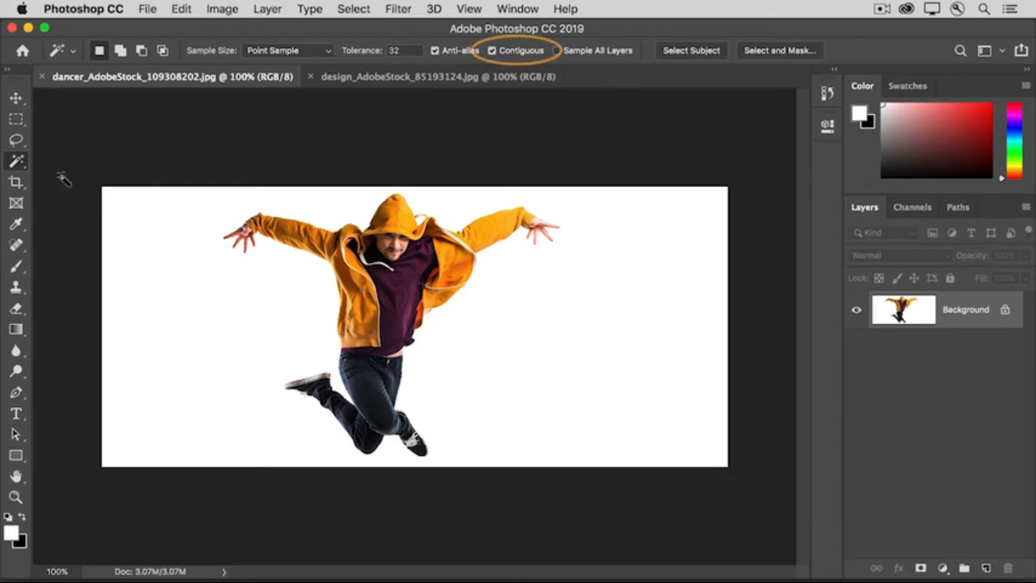
{"action": "left_click", "coordinate": [210, 287]}
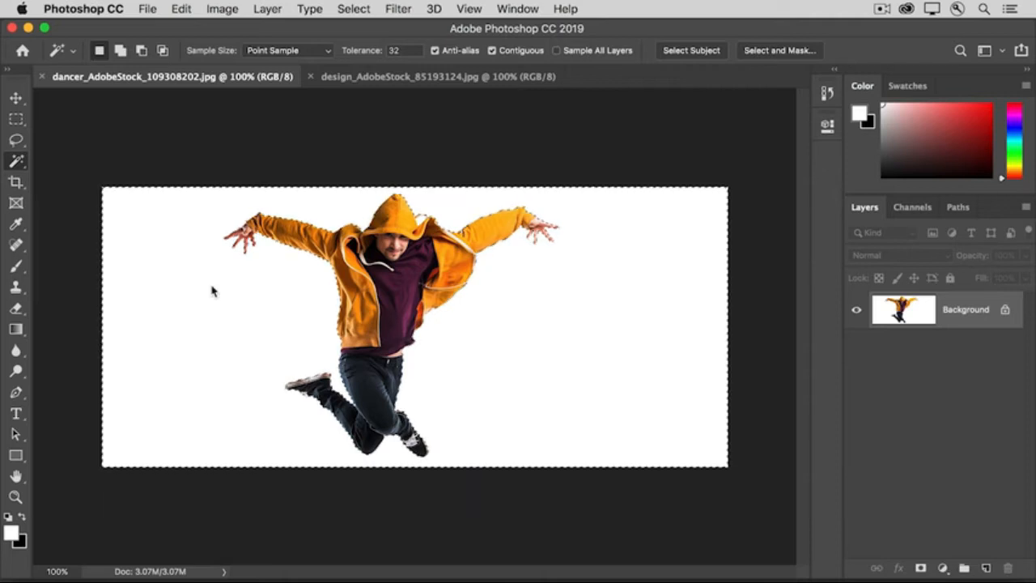
{"action": "key", "text": "shift"}
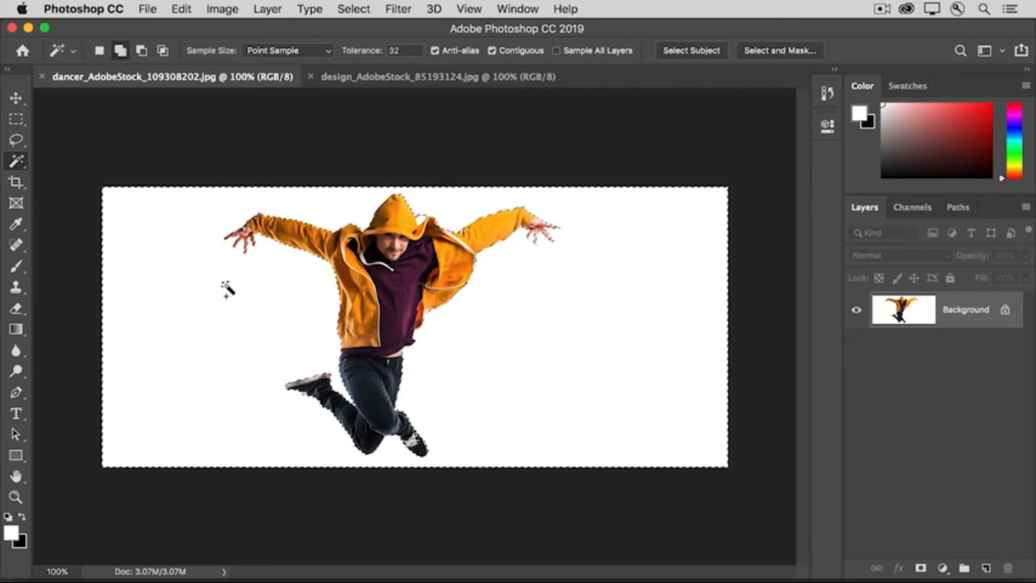
{"action": "left_click", "coordinate": [421, 220], "text": "shift"}
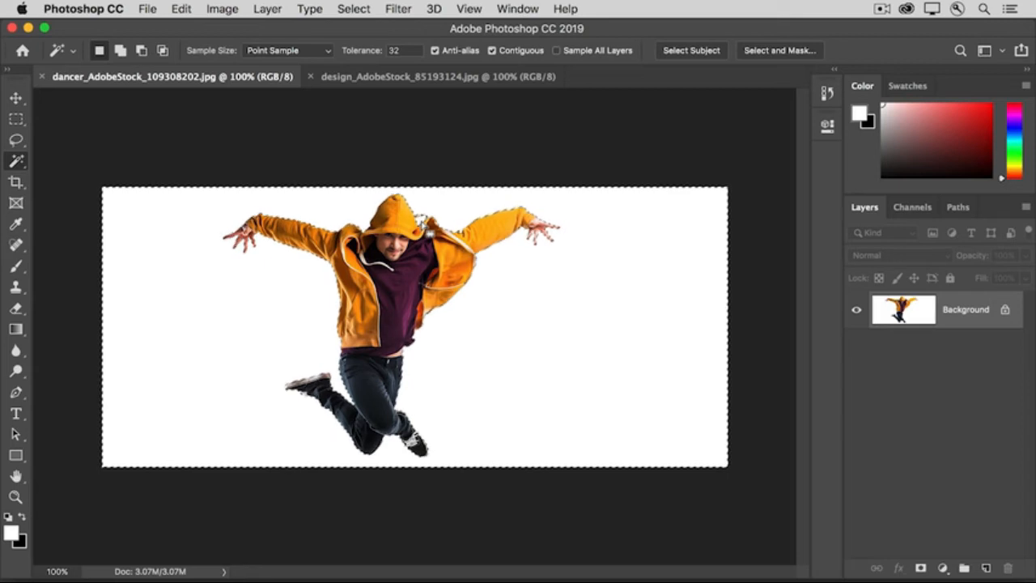
Invert the selection and use it to add a layer mask that isolates the jumping dancer.
{"action": "left_click", "coordinate": [349, 9]}
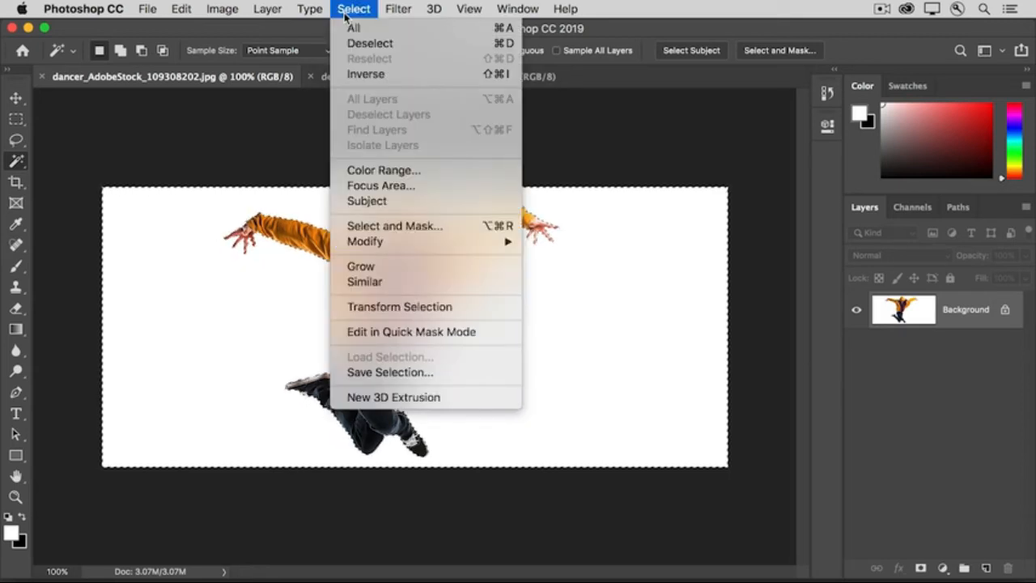
{"action": "left_click", "coordinate": [348, 74]}
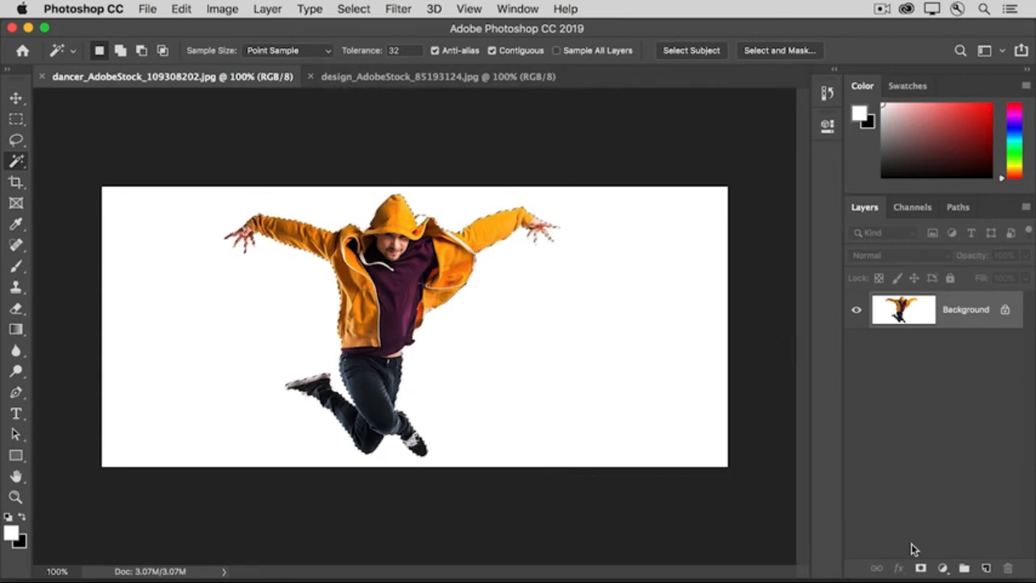
{"action": "left_click", "coordinate": [922, 568]}
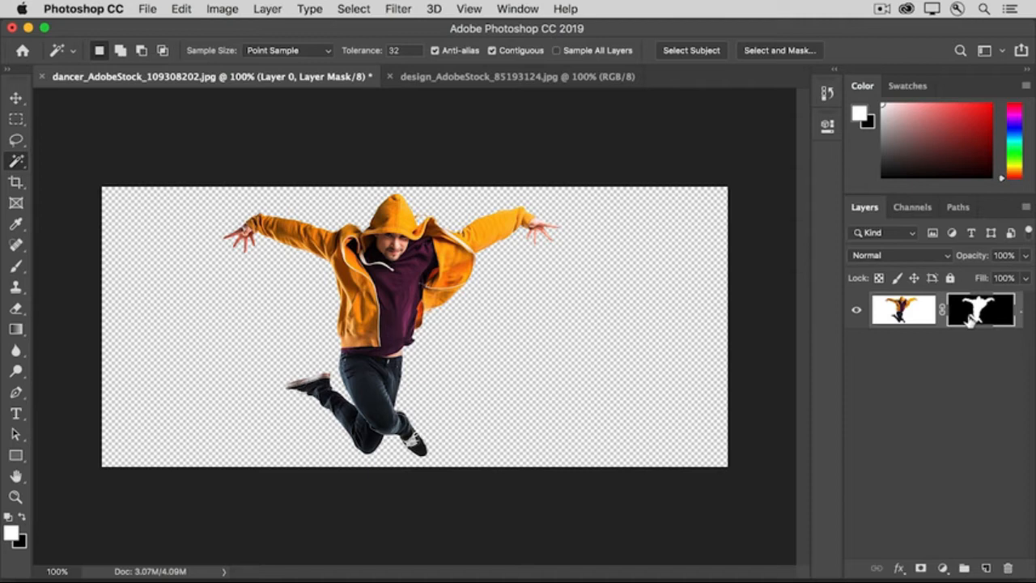
Examine the dancer's layer mask on its own, and look over the design_AdobeStock_85193124.jpg document.
{"action": "left_click", "coordinate": [971, 320], "text": "alt"}
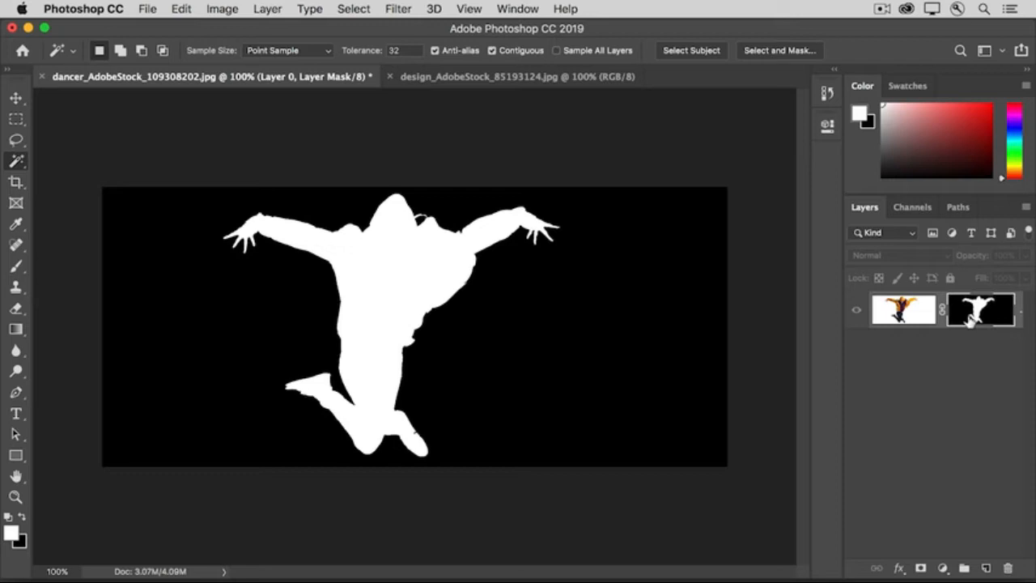
{"action": "left_click", "coordinate": [970, 321], "text": "alt"}
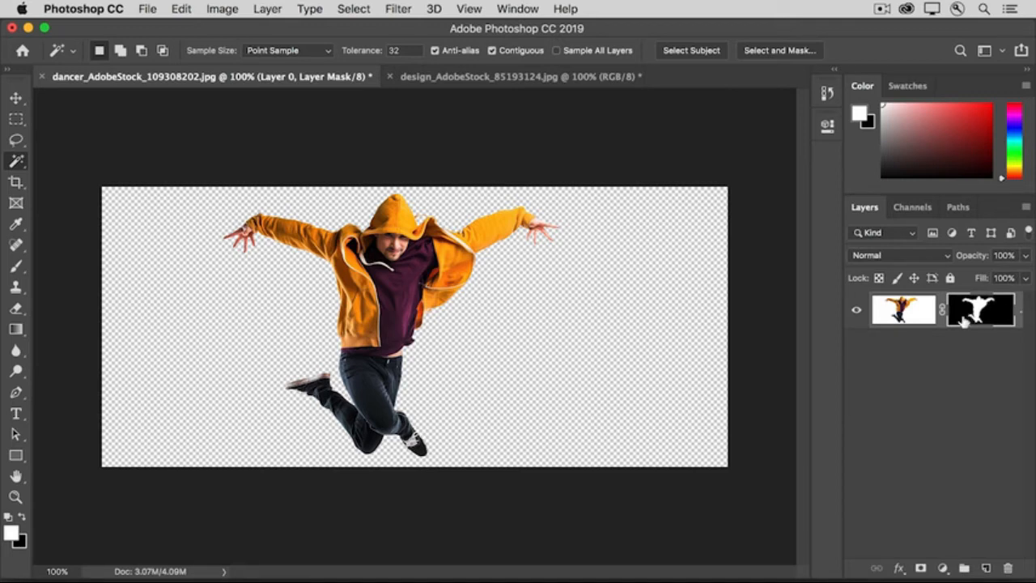
{"action": "left_click", "coordinate": [465, 78]}
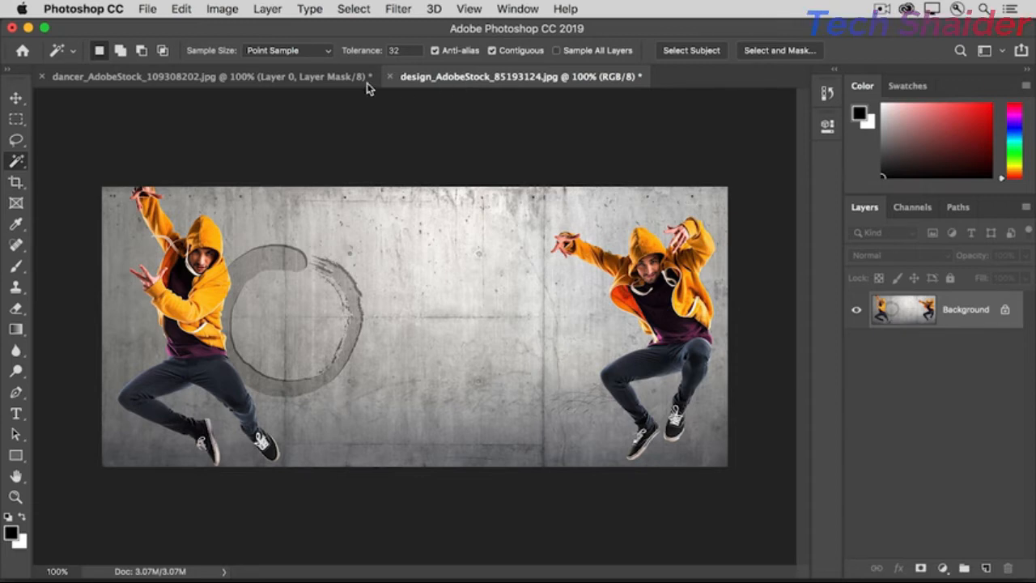
{"action": "left_click", "coordinate": [289, 79]}
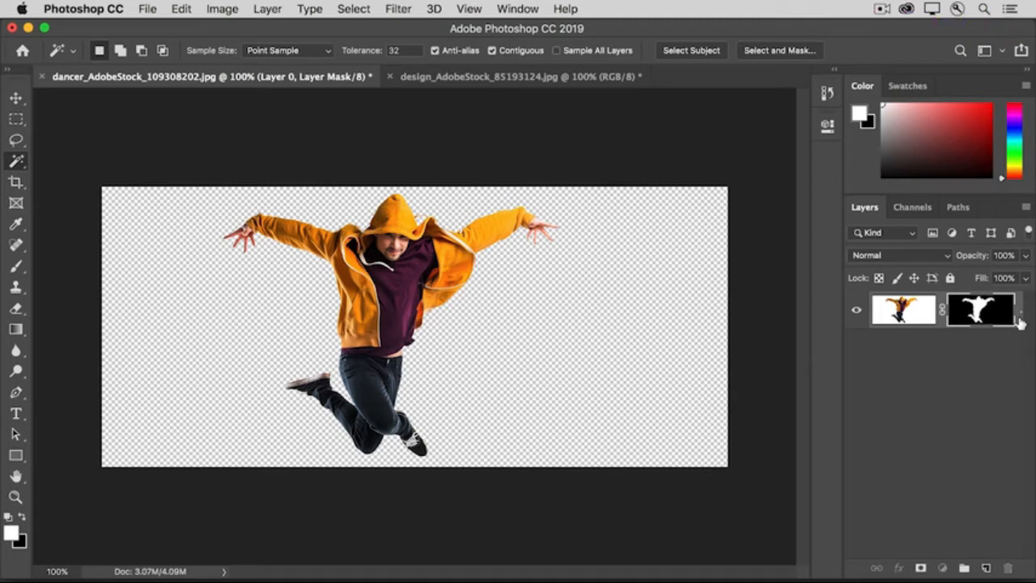
Copy the masked dancer layer into design_AdobeStock_85193124.jpg, scaling it down and positioning it between the two other dancers.
{"action": "left_click_drag", "start_coordinate": [1020, 322], "coordinate": [484, 361]}
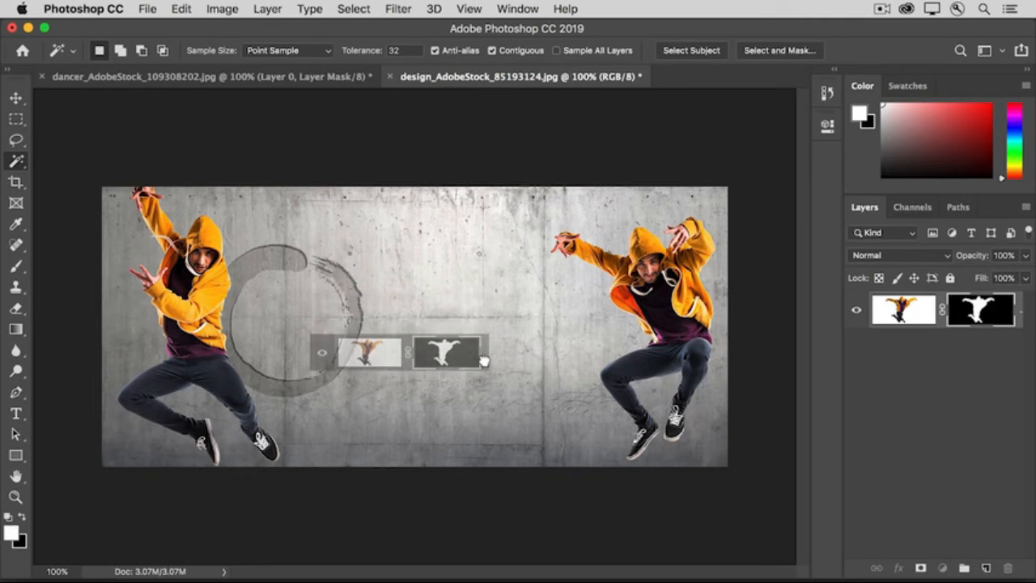
{"action": "left_click_drag", "start_coordinate": [483, 361], "coordinate": [485, 362]}
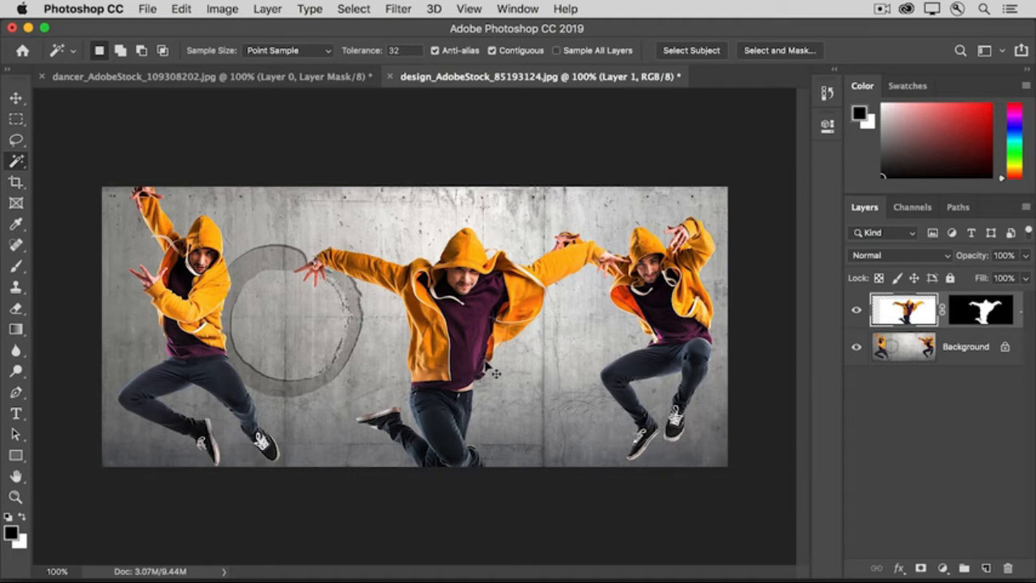
{"action": "key", "text": "super+t"}
{"action": "left_click_drag", "start_coordinate": [173, 500], "coordinate": [236, 471]}
{"action": "left_click_drag", "start_coordinate": [396, 364], "coordinate": [291, 339]}
{"action": "key", "text": "Return"}
{"action": "key", "text": "w"}
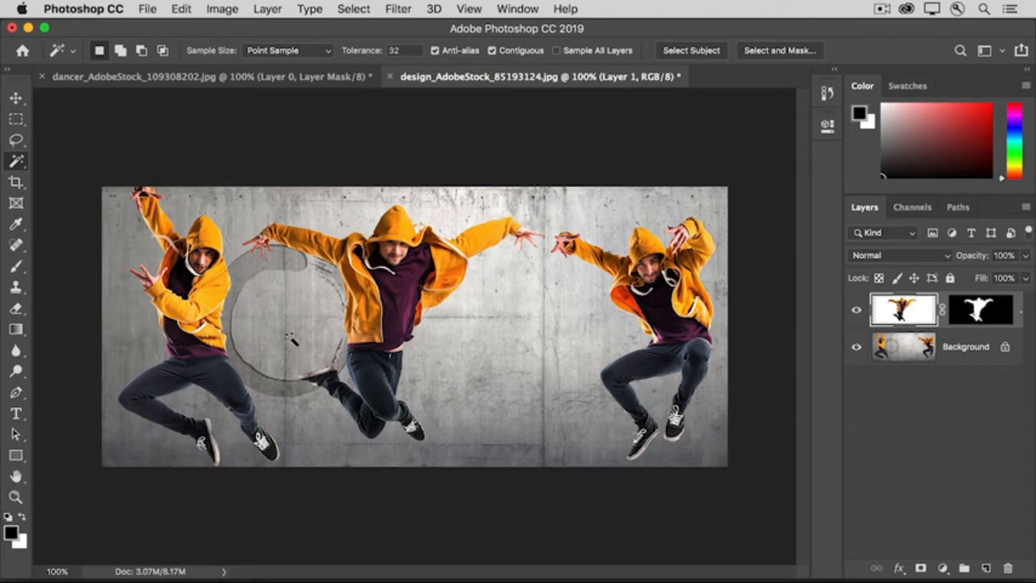
Paint black on the middle dancer's layer mask with a size 9 brush to hide the cord loop beside the hood.
{"action": "key", "text": "z"}
{"action": "left_click_drag", "start_coordinate": [356, 195], "coordinate": [527, 334]}
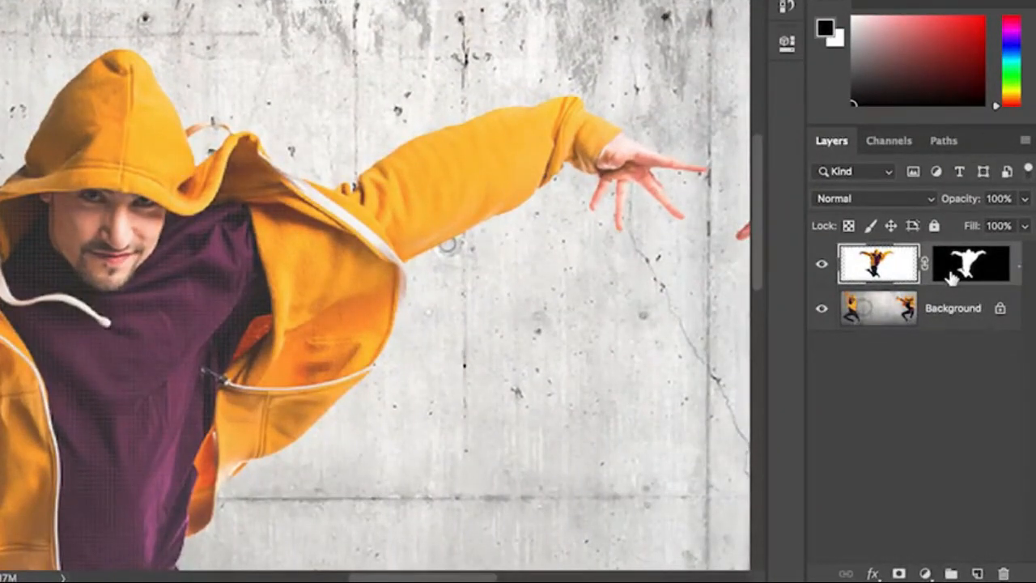
{"action": "left_click", "coordinate": [951, 277]}
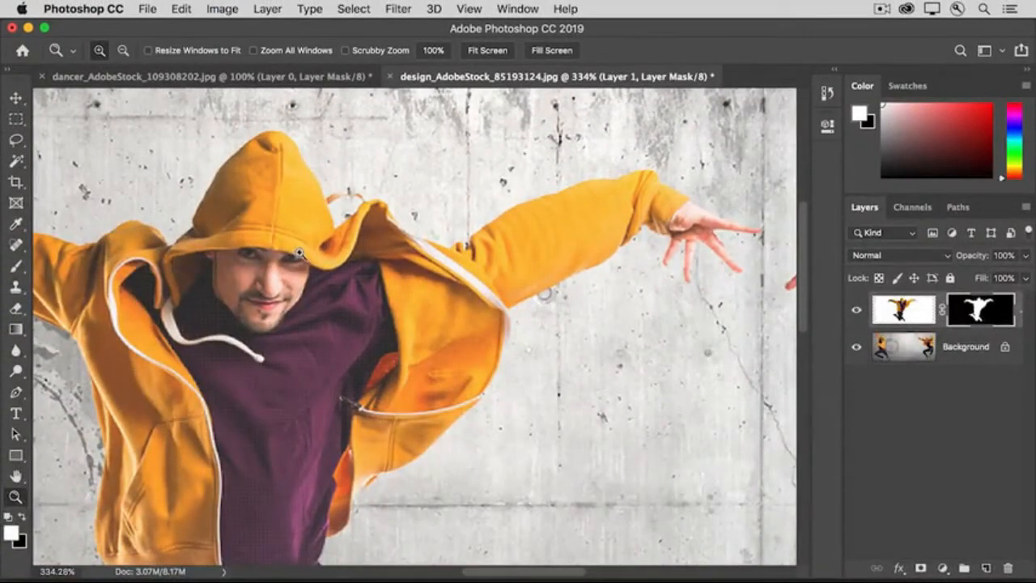
{"action": "left_click", "coordinate": [16, 267]}
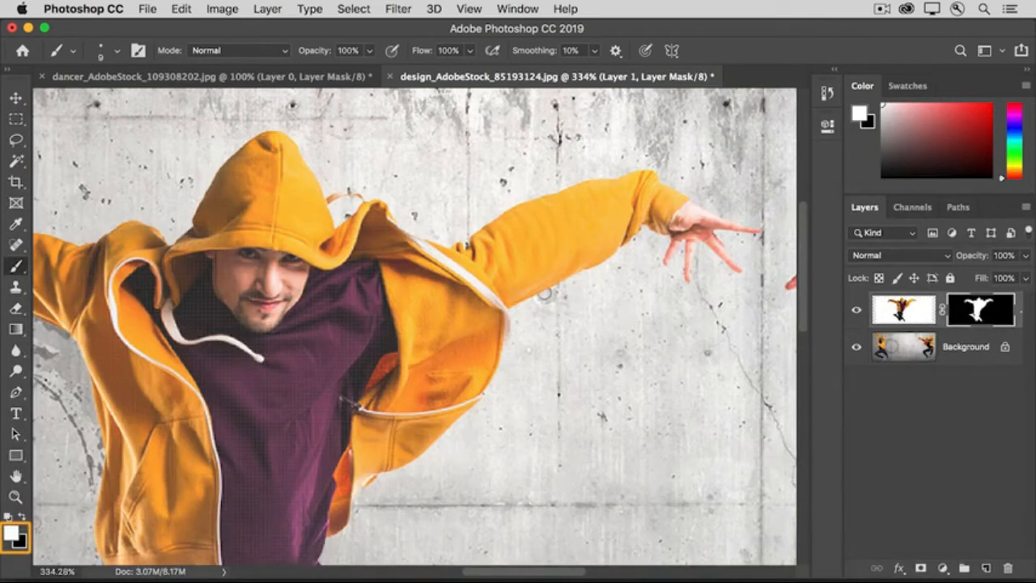
{"action": "key", "text": "x"}
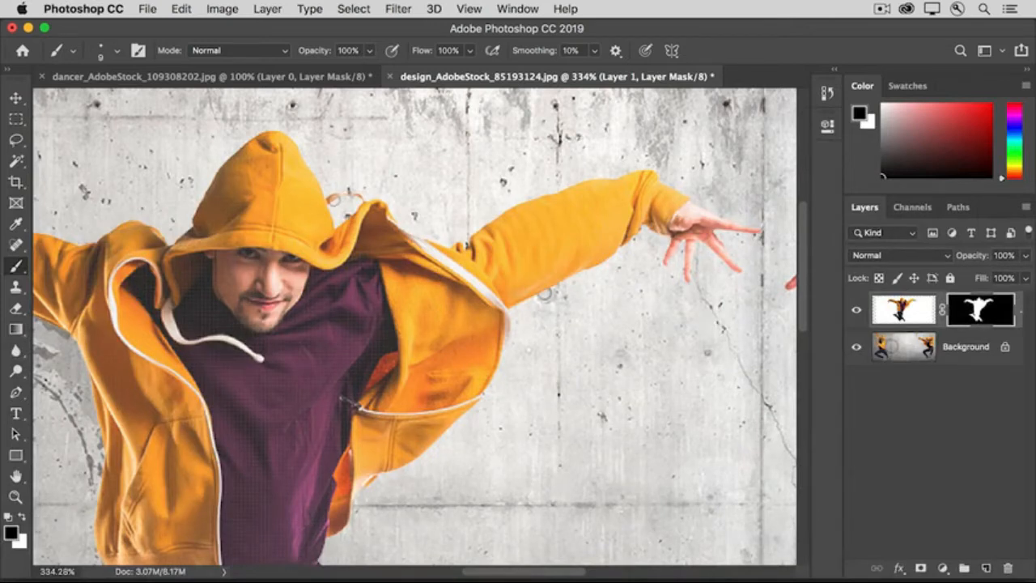
{"action": "mouse_move", "coordinate": [332, 199]}
{"action": "left_mouse_down"}
{"action": "mouse_move", "coordinate": [361, 195]}
{"action": "mouse_move", "coordinate": [344, 194]}
{"action": "left_mouse_up"}
{"action": "double_click", "coordinate": [15, 497]}
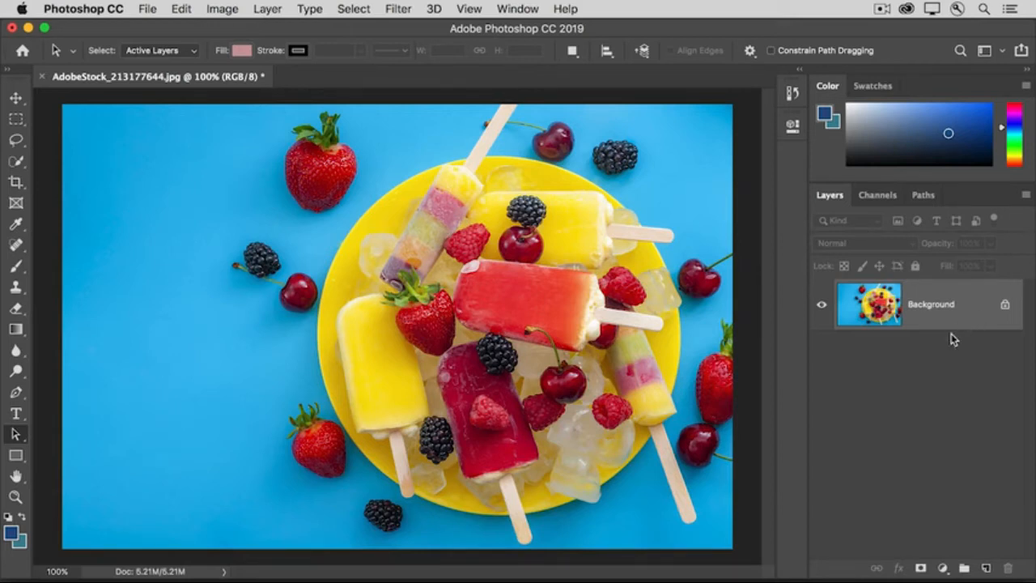
Add a layer mask to the popsicle photo and paint black with a size 70 brush over the blue area and the blackberry and cherry beside the plate.
{"action": "left_click", "coordinate": [920, 568]}
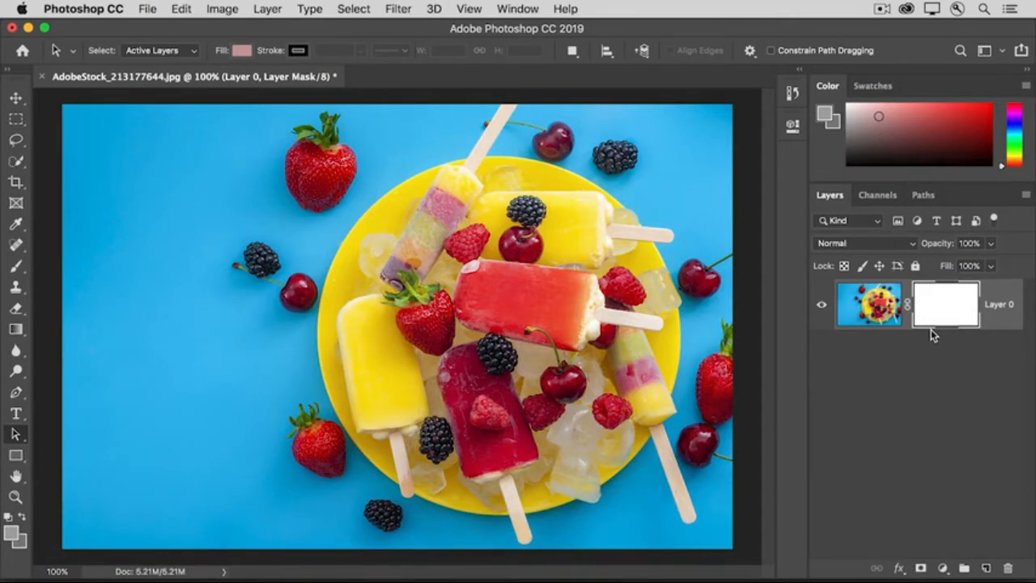
{"action": "left_click", "coordinate": [14, 271]}
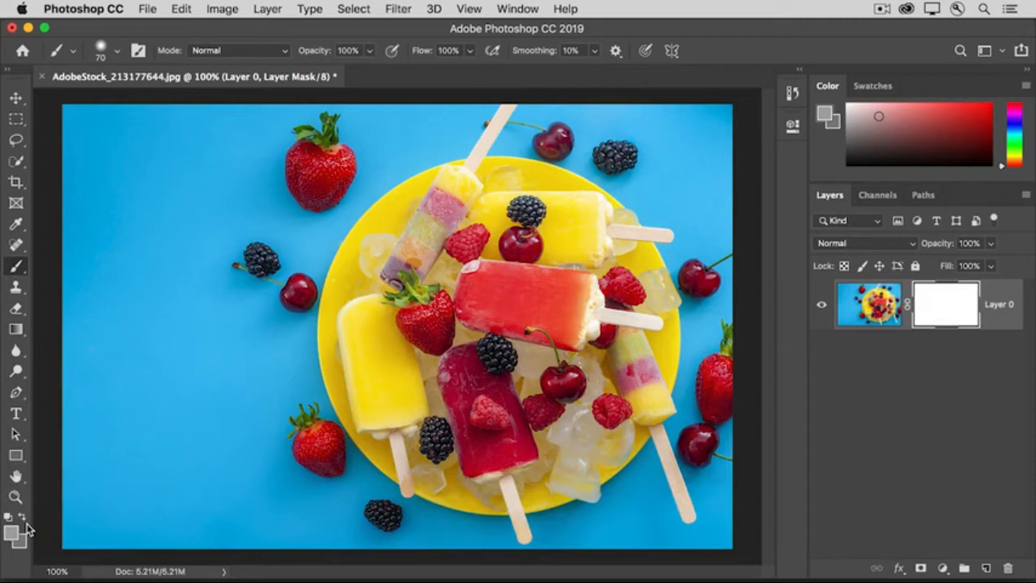
{"action": "key", "text": "d"}
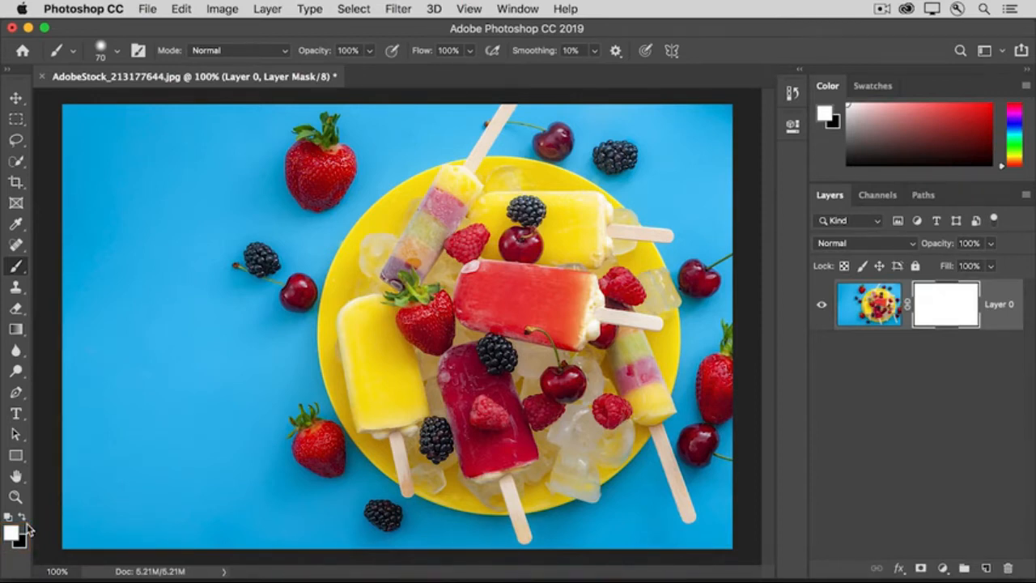
{"action": "key", "text": "x"}
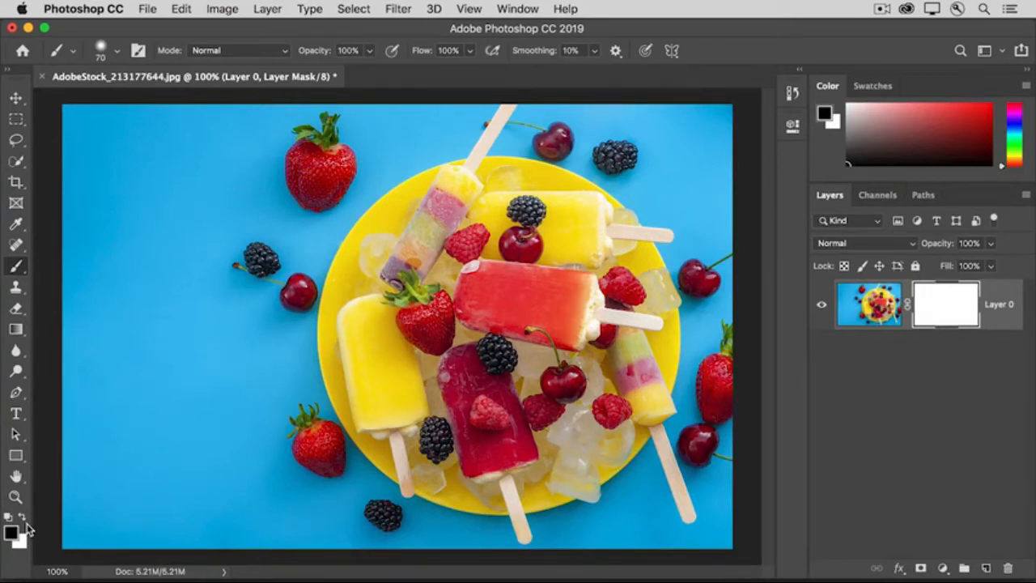
{"action": "mouse_move", "coordinate": [109, 155]}
{"action": "left_mouse_down"}
{"action": "mouse_move", "coordinate": [152, 162]}
{"action": "mouse_move", "coordinate": [120, 199]}
{"action": "mouse_move", "coordinate": [148, 225]}
{"action": "mouse_move", "coordinate": [115, 269]}
{"action": "left_mouse_up"}
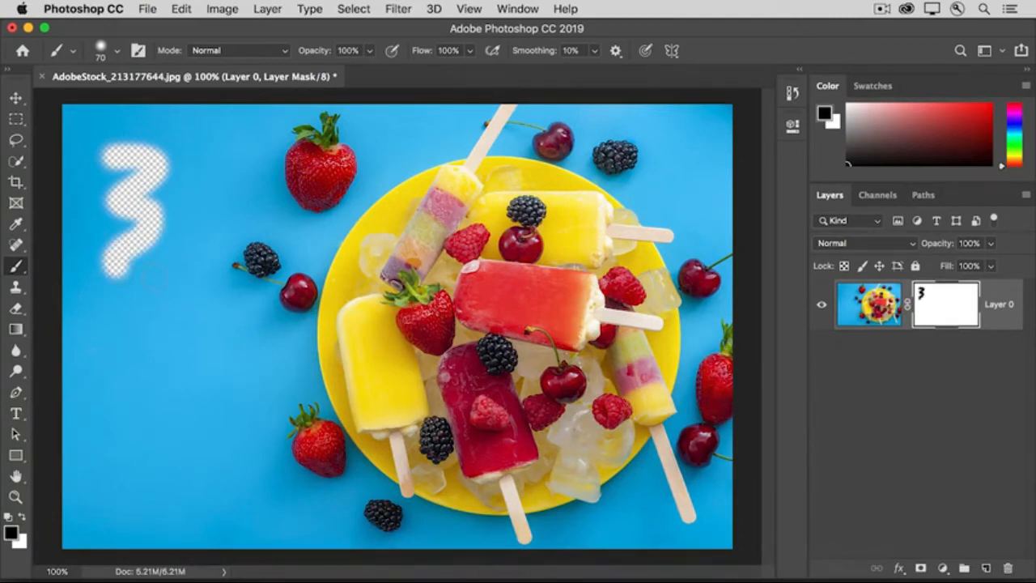
{"action": "mouse_move", "coordinate": [238, 260]}
{"action": "left_mouse_down"}
{"action": "mouse_move", "coordinate": [263, 252]}
{"action": "mouse_move", "coordinate": [304, 309]}
{"action": "mouse_move", "coordinate": [317, 298]}
{"action": "mouse_move", "coordinate": [325, 342]}
{"action": "left_mouse_up"}
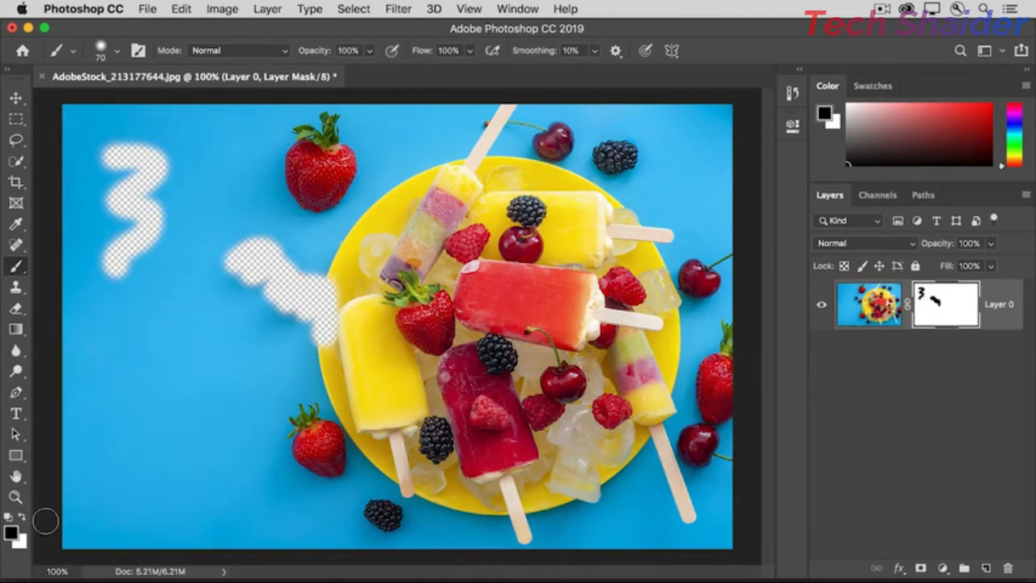
Paint white on the mask to restore the plate's edge, and view the mask on its own.
{"action": "key", "text": "x"}
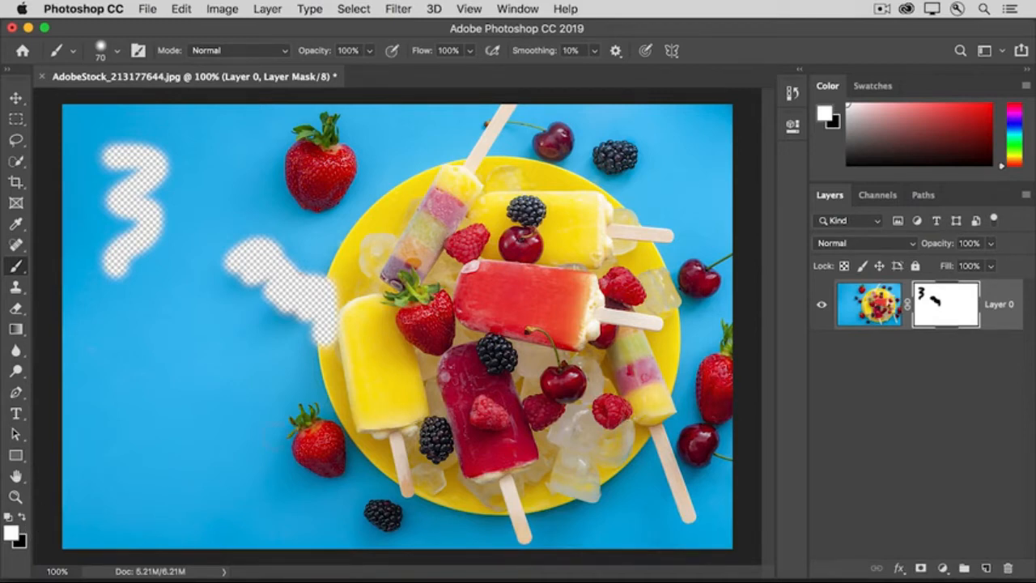
{"action": "left_click_drag", "start_coordinate": [328, 344], "coordinate": [340, 270]}
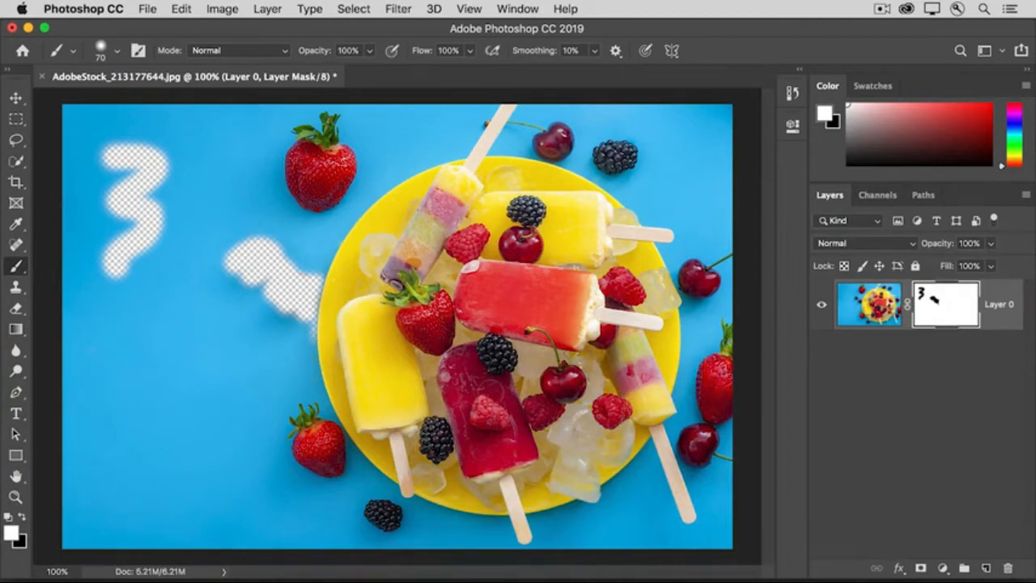
{"action": "left_click", "coordinate": [943, 318], "text": "alt"}
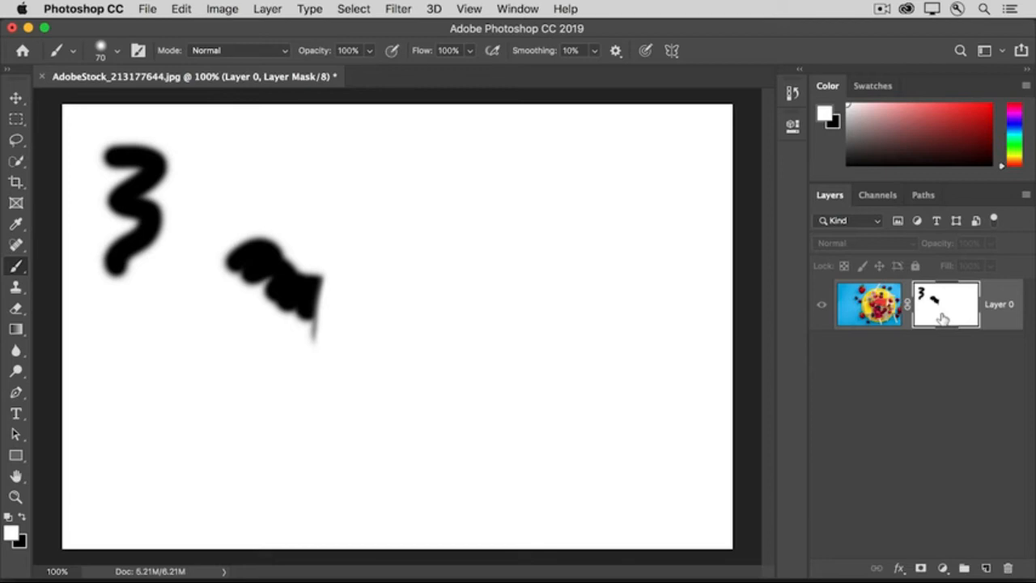
{"action": "left_click", "coordinate": [943, 318], "text": "alt"}
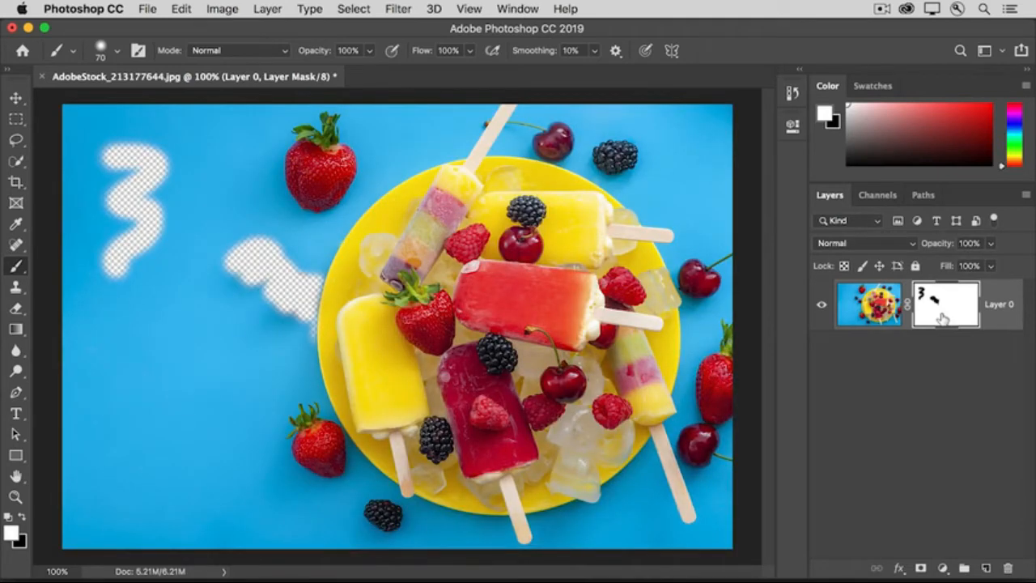
Start removing the layer mask from the popsicle photo, and cancel the removal.
{"action": "left_click_drag", "start_coordinate": [943, 318], "coordinate": [1012, 569]}
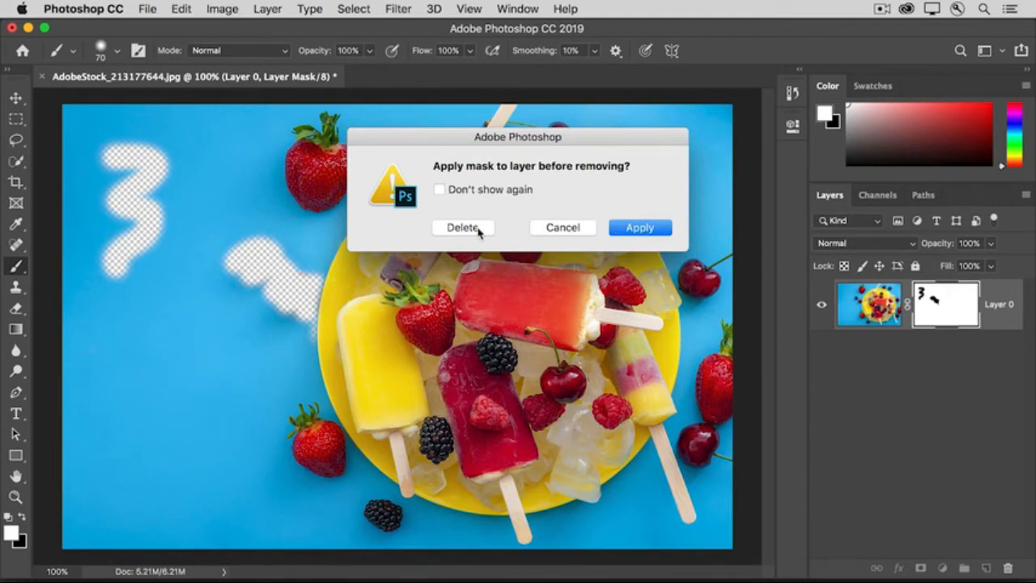
{"action": "left_click", "coordinate": [536, 233]}
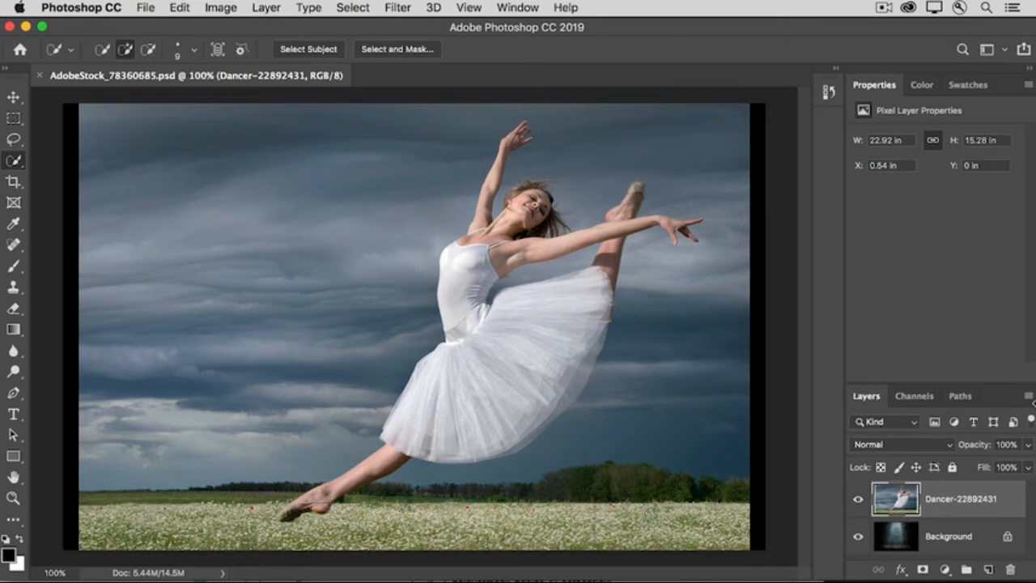
Hide the Dancer-22892431 layer to examine the stage background beneath it, and show the layer again.
{"action": "left_click", "coordinate": [856, 500]}
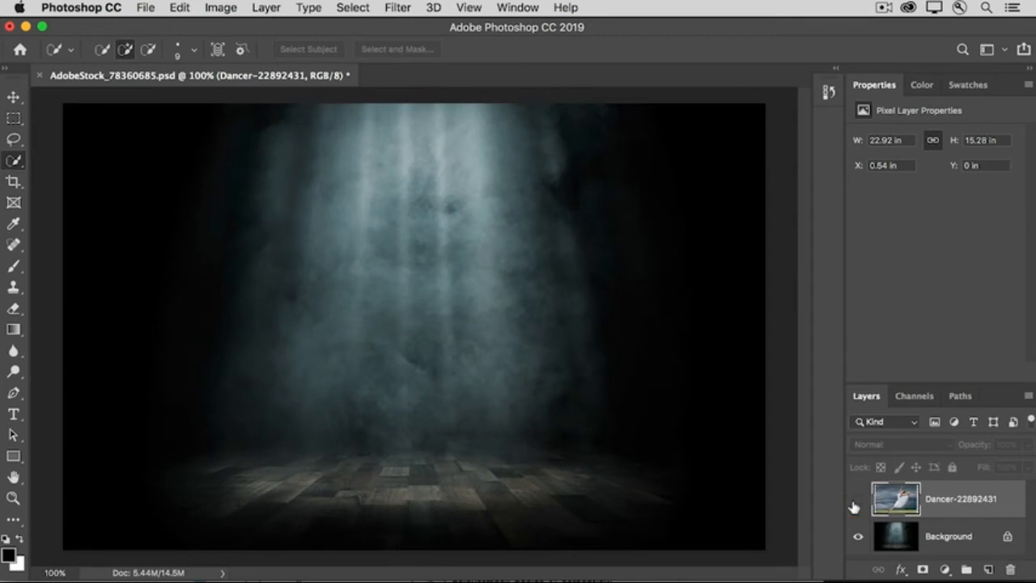
{"action": "left_click", "coordinate": [856, 500]}
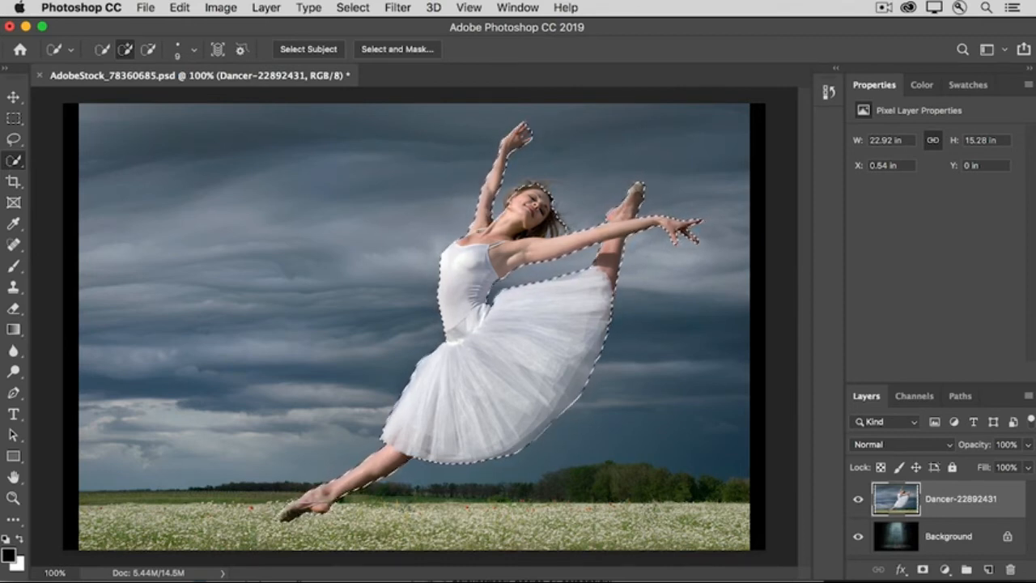
Add a layer mask to the Dancer-22892431 layer from the ballerina selection and set the mask's density to 84%.
{"action": "left_click", "coordinate": [924, 570]}
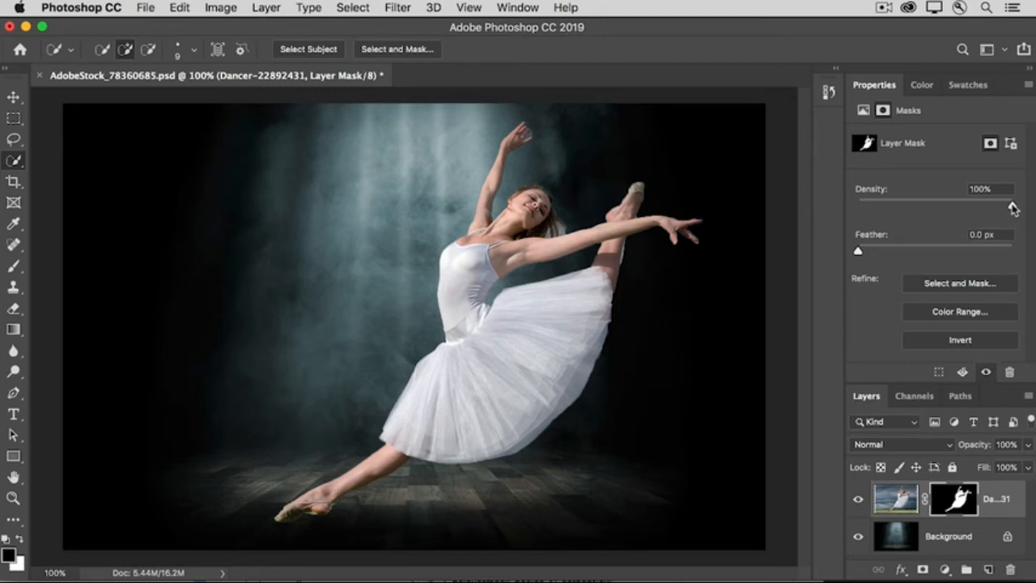
{"action": "left_click_drag", "start_coordinate": [1013, 208], "coordinate": [987, 206]}
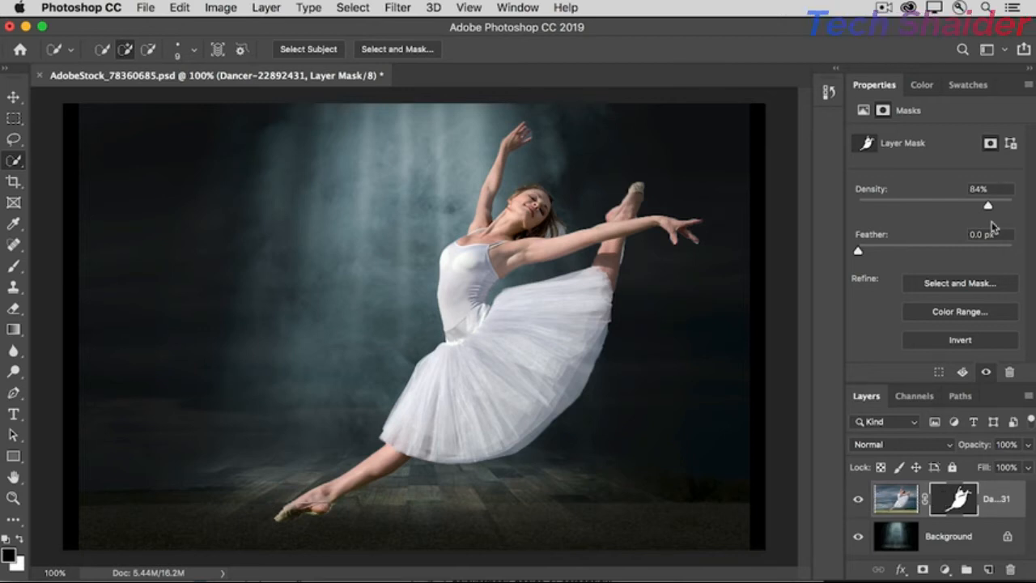
Set the Dancer-22892431 layer mask's density to 88% and try the mask's feather.
{"action": "left_click_drag", "start_coordinate": [988, 207], "coordinate": [995, 209]}
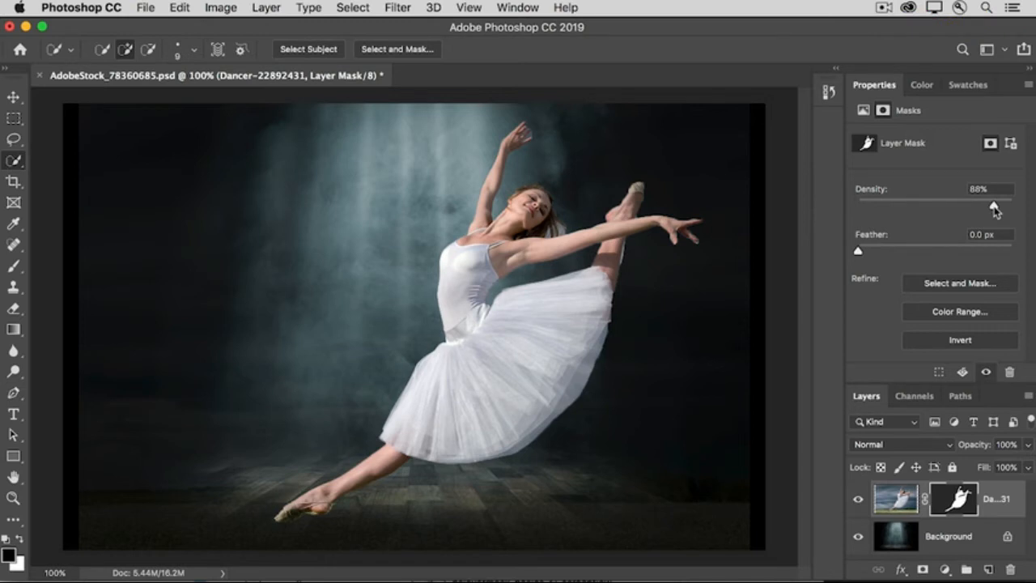
{"action": "mouse_move", "coordinate": [858, 252]}
{"action": "left_mouse_down"}
{"action": "mouse_move", "coordinate": [878, 255]}
{"action": "mouse_move", "coordinate": [859, 254]}
{"action": "left_mouse_up"}
Open the dancer's mask in Select and Mask and brush over the hair and tutu edges with the Refine Edge Brush.
{"action": "left_click", "coordinate": [921, 285]}
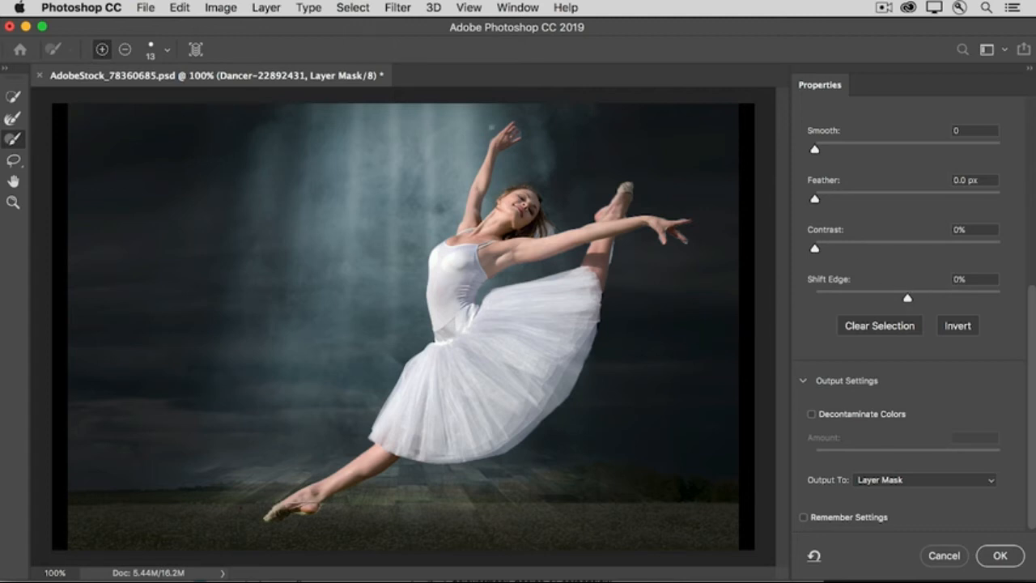
{"action": "left_click", "coordinate": [18, 121]}
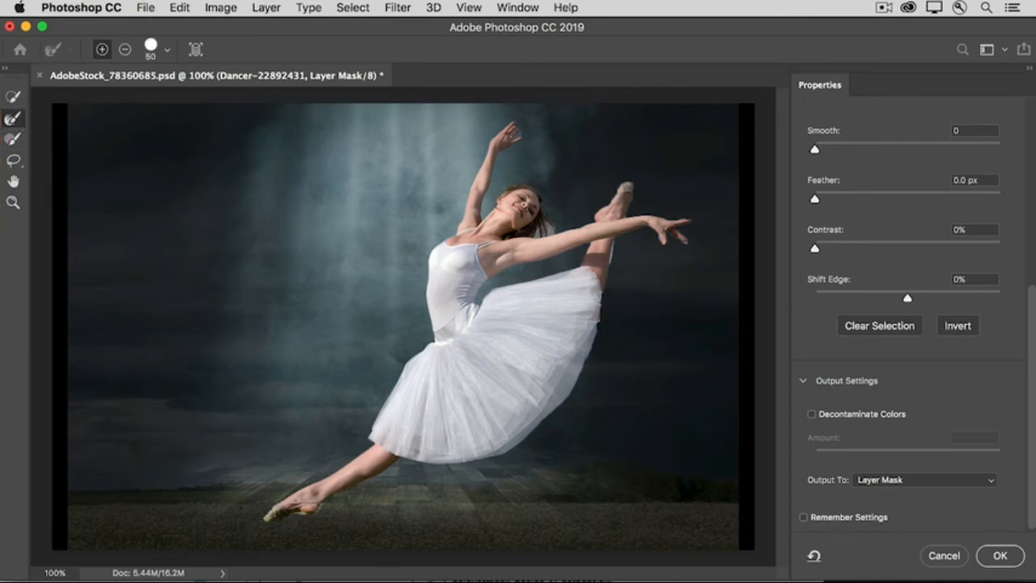
{"action": "left_click_drag", "start_coordinate": [542, 227], "coordinate": [548, 191]}
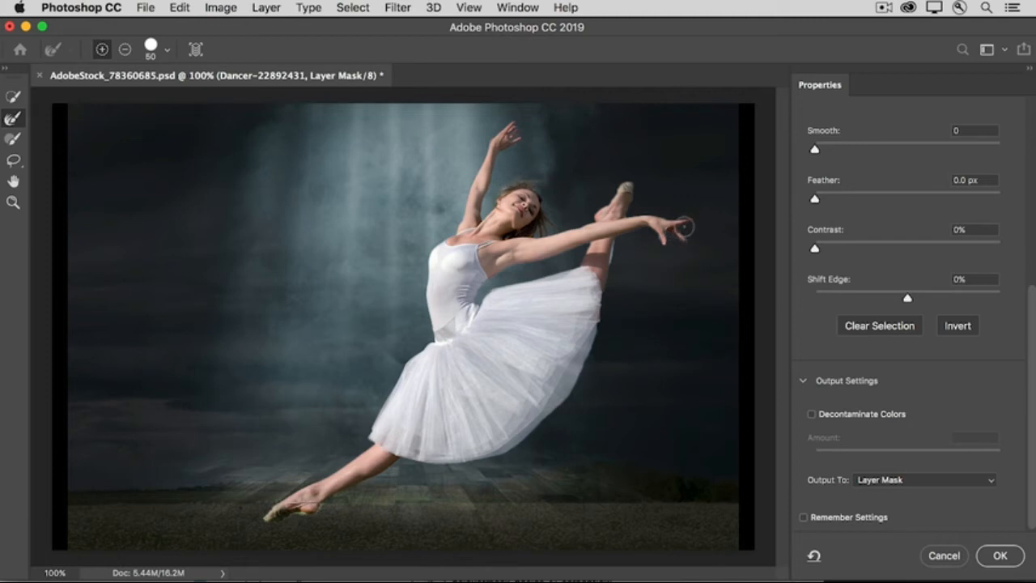
{"action": "mouse_move", "coordinate": [611, 289]}
{"action": "left_mouse_down"}
{"action": "mouse_move", "coordinate": [533, 430]}
{"action": "mouse_move", "coordinate": [487, 459]}
{"action": "mouse_move", "coordinate": [432, 462]}
{"action": "left_mouse_up"}
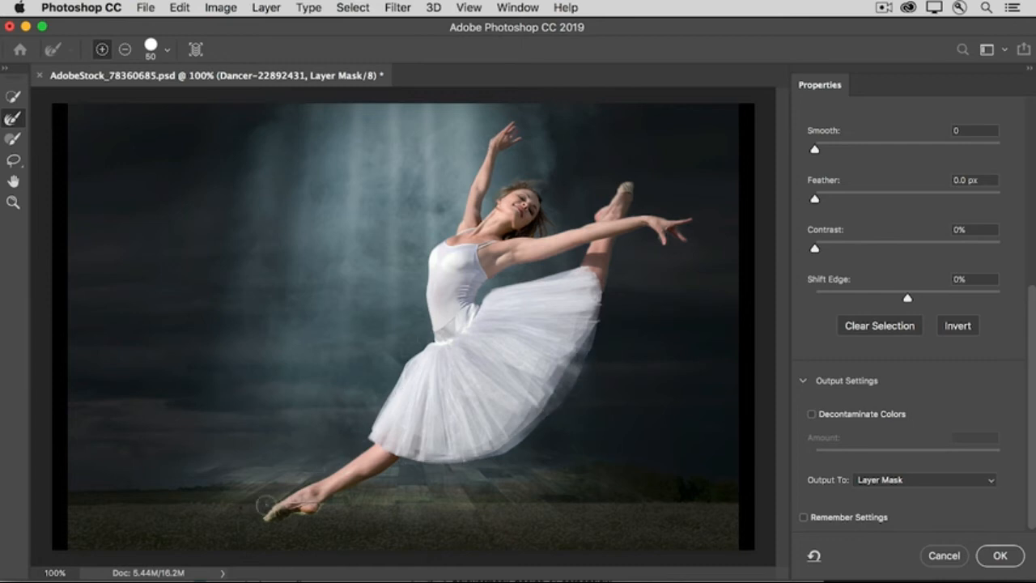
Refine the edge around the dancer's pointed lower foot and paint the toes back in with the Brush tool.
{"action": "mouse_move", "coordinate": [252, 512]}
{"action": "left_mouse_down"}
{"action": "mouse_move", "coordinate": [278, 496]}
{"action": "mouse_move", "coordinate": [262, 518]}
{"action": "mouse_move", "coordinate": [300, 523]}
{"action": "left_mouse_up"}
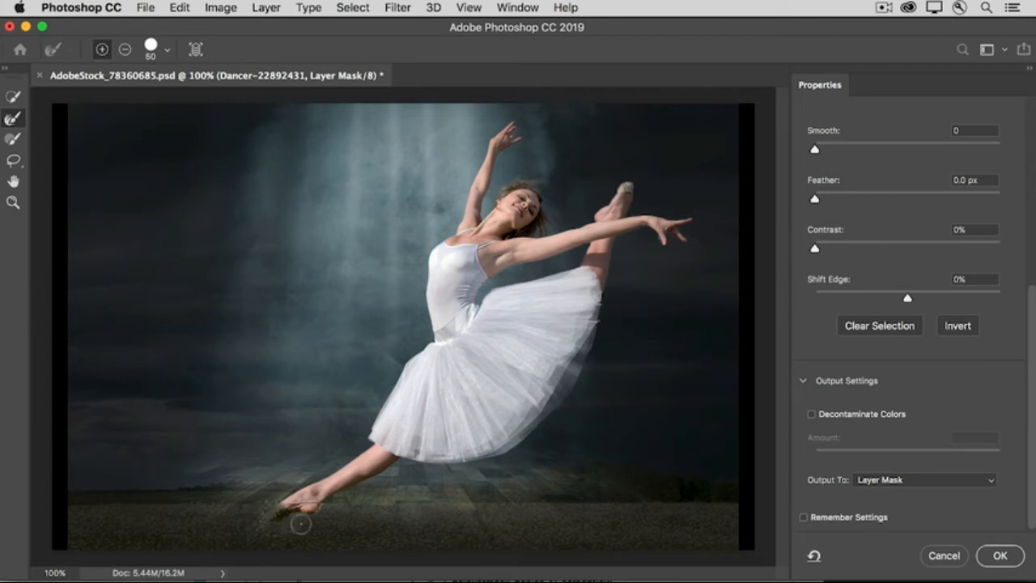
{"action": "left_click", "coordinate": [14, 140]}
{"action": "mouse_move", "coordinate": [277, 498]}
{"action": "left_mouse_down"}
{"action": "mouse_move", "coordinate": [272, 511]}
{"action": "mouse_move", "coordinate": [285, 514]}
{"action": "left_mouse_up"}
{"action": "key", "text": "b"}
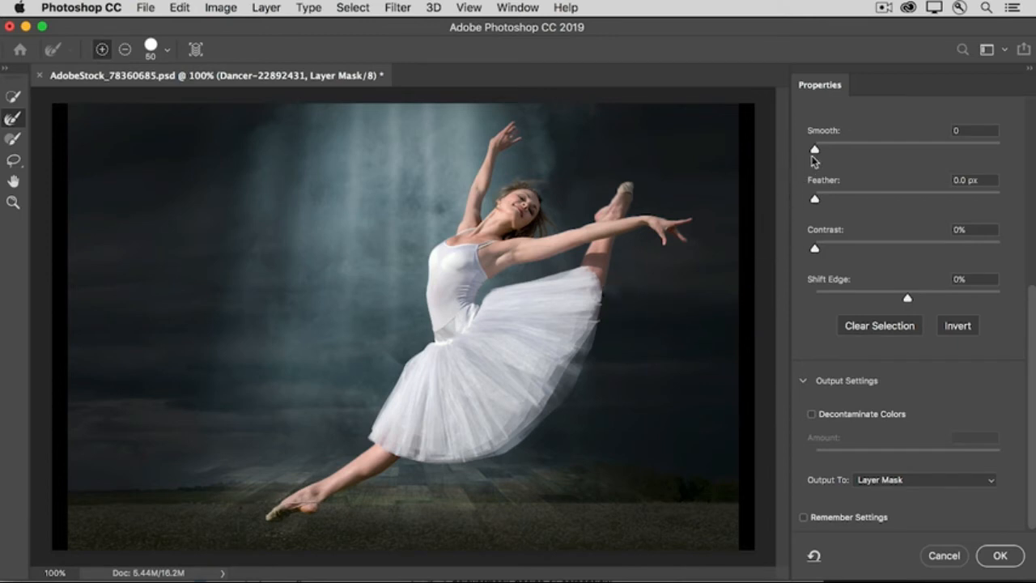
Set the global refinements to Smooth 5, Feather 0.0 px, Contrast 5% and Shift Edge -12%.
{"action": "left_click_drag", "start_coordinate": [814, 151], "coordinate": [825, 153]}
{"action": "left_click_drag", "start_coordinate": [815, 202], "coordinate": [819, 203]}
{"action": "left_click_drag", "start_coordinate": [818, 202], "coordinate": [806, 205]}
{"action": "left_click_drag", "start_coordinate": [815, 250], "coordinate": [825, 252]}
{"action": "left_click_drag", "start_coordinate": [906, 296], "coordinate": [898, 303]}
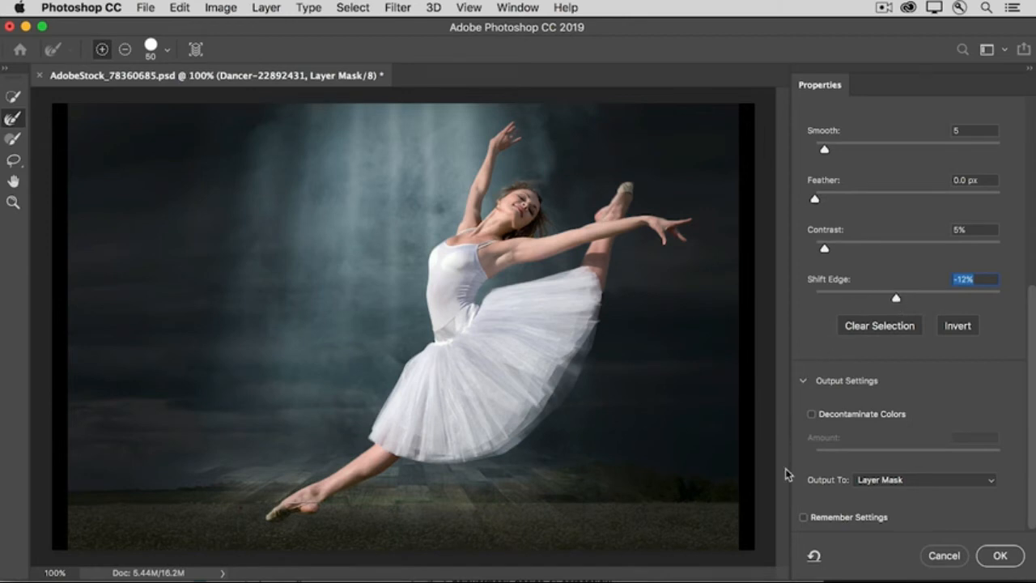
Keep Layer Mask as the output type and apply the Select and Mask refinement.
{"action": "left_click", "coordinate": [993, 482]}
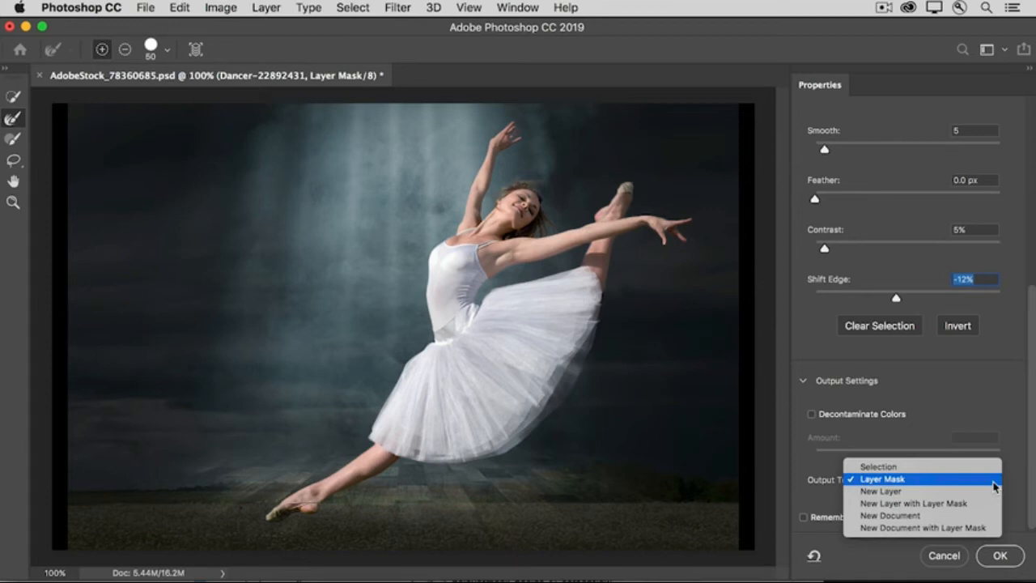
{"action": "left_click", "coordinate": [994, 480]}
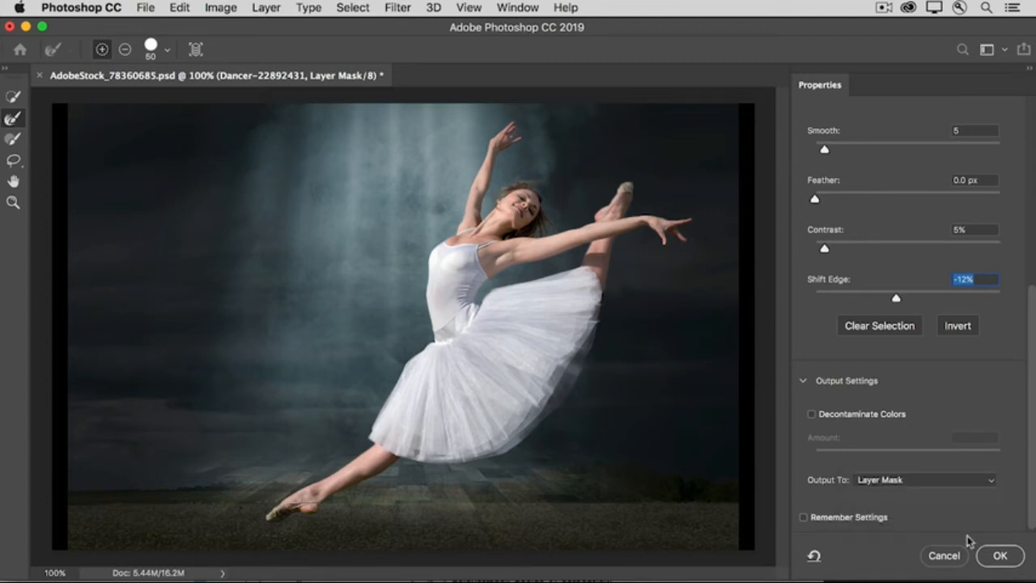
{"action": "left_click", "coordinate": [988, 557]}
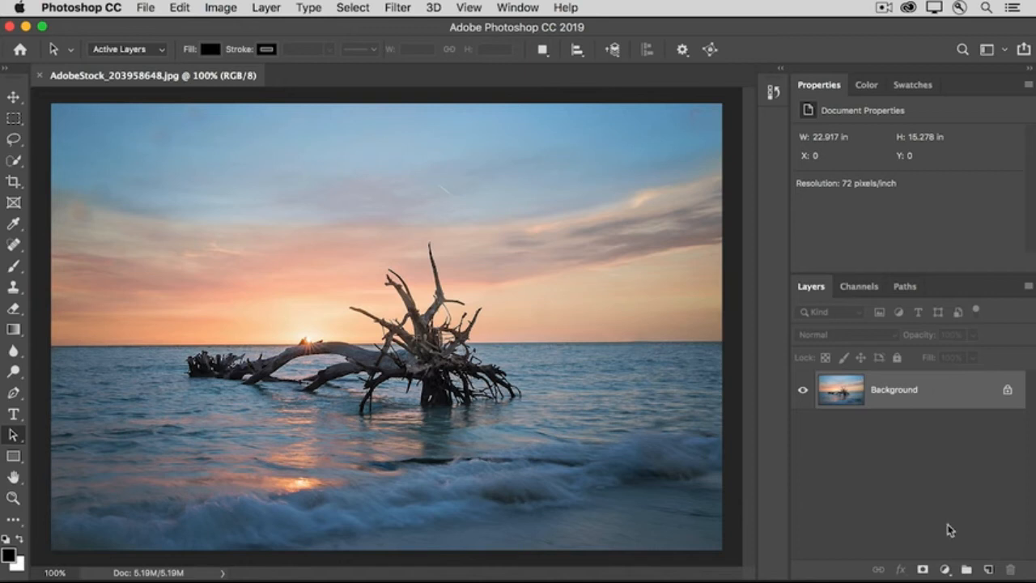
Add a Hue/Saturation adjustment layer above the driftwood sunset photo and raise its saturation to +44.
{"action": "left_click", "coordinate": [945, 569]}
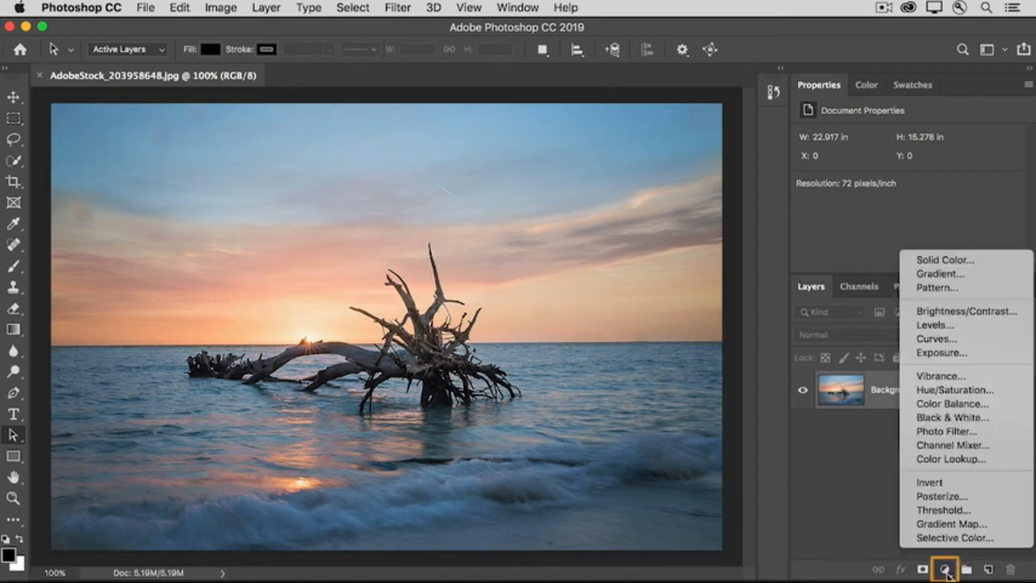
{"action": "left_click", "coordinate": [989, 393]}
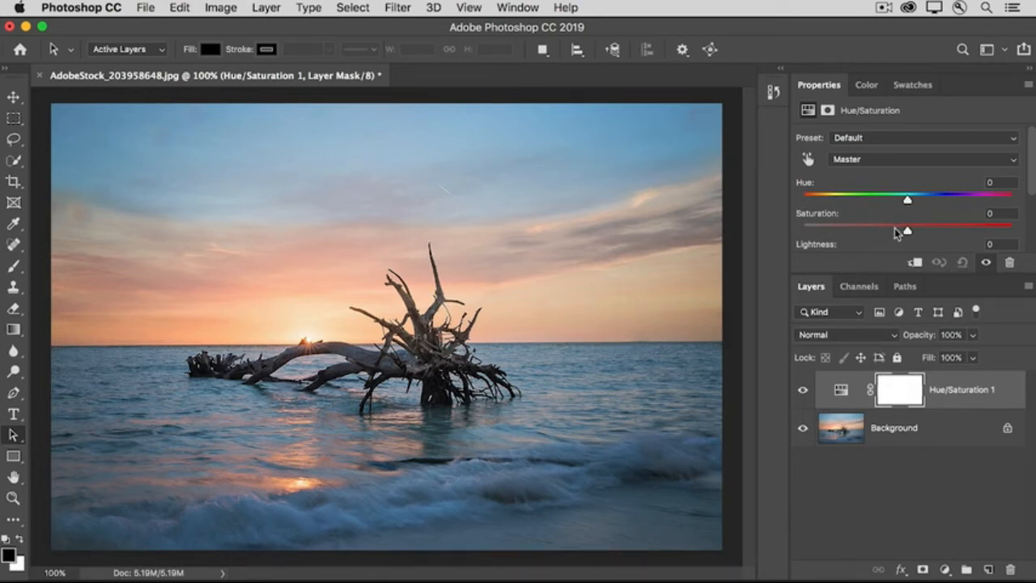
{"action": "left_click_drag", "start_coordinate": [908, 233], "coordinate": [955, 235]}
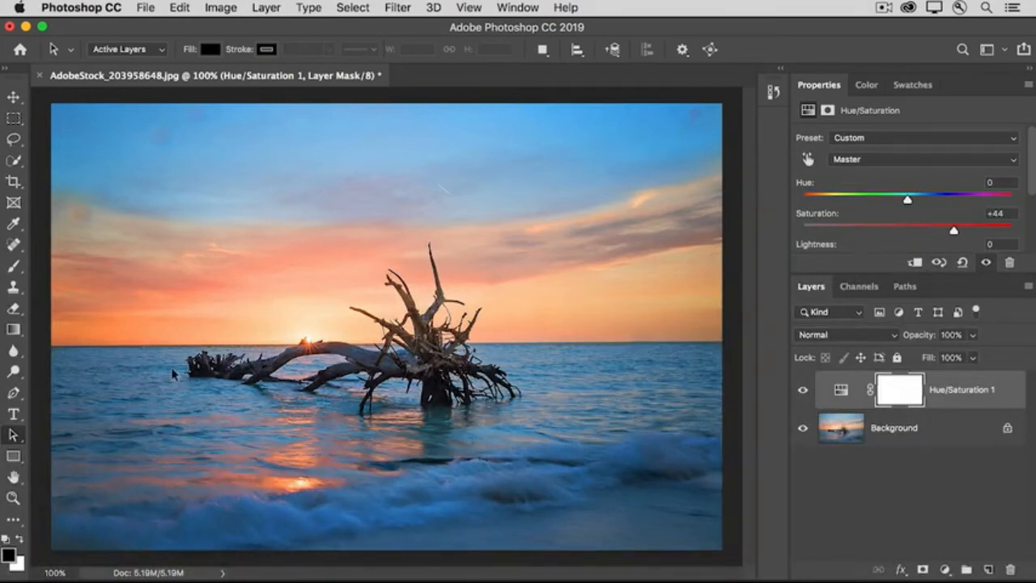
Draw a linear Foreground to Background gradient on the Hue/Saturation mask, from the photo's bottom edge up to near its top.
{"action": "left_click", "coordinate": [15, 330]}
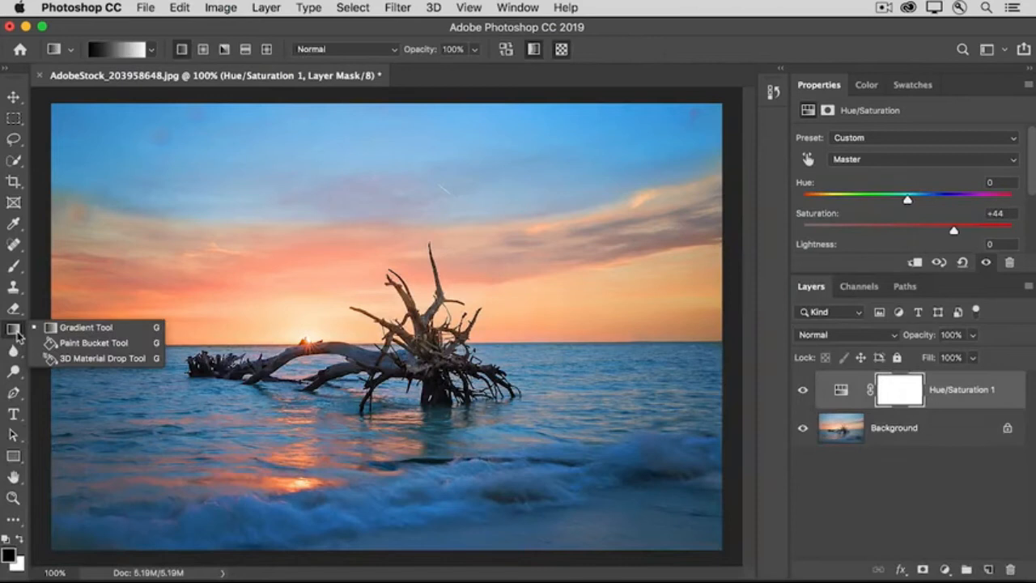
{"action": "left_click", "coordinate": [84, 331]}
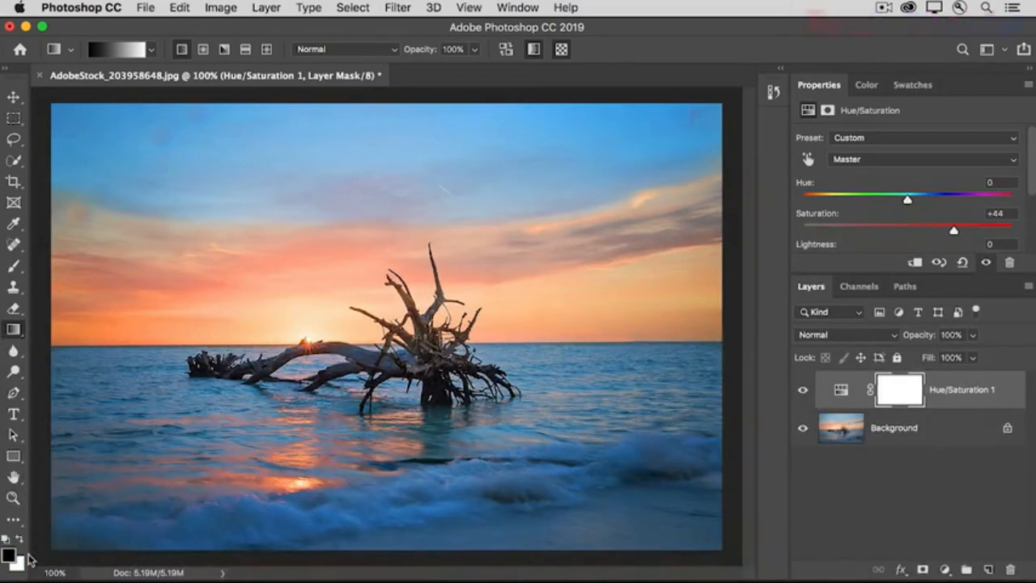
{"action": "left_click", "coordinate": [122, 50]}
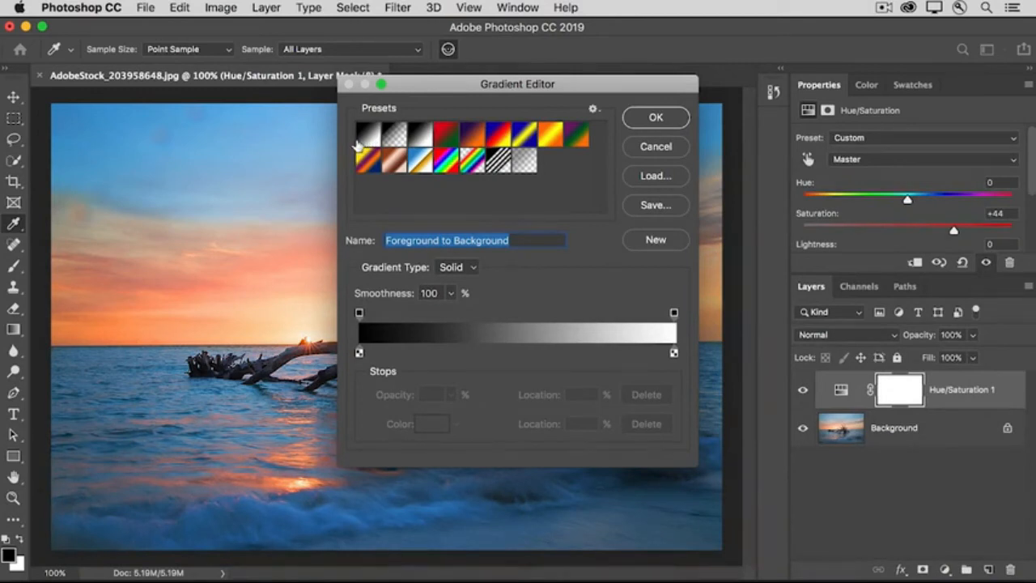
{"action": "left_click", "coordinate": [652, 123]}
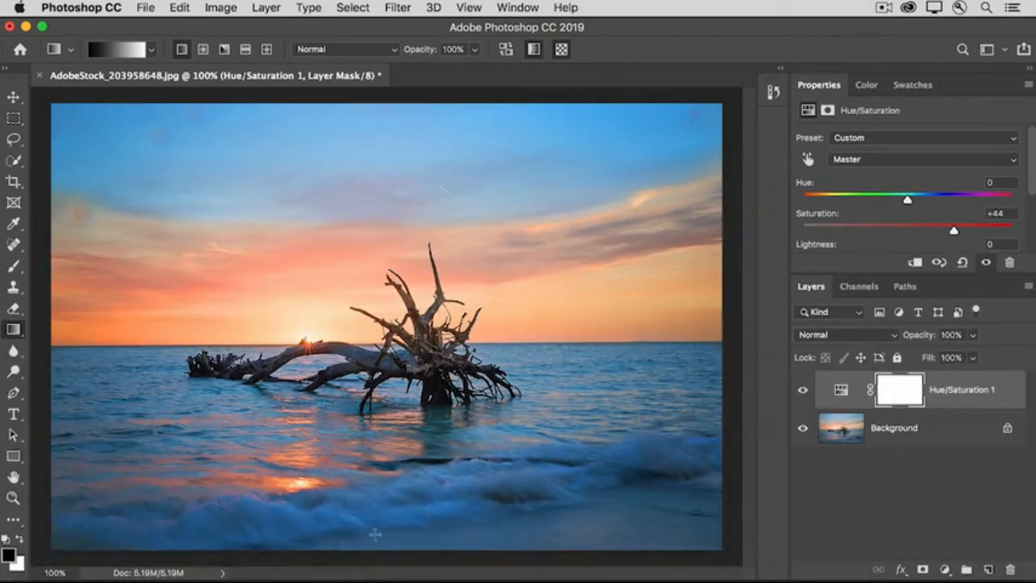
{"action": "left_click_drag", "start_coordinate": [371, 551], "coordinate": [371, 128]}
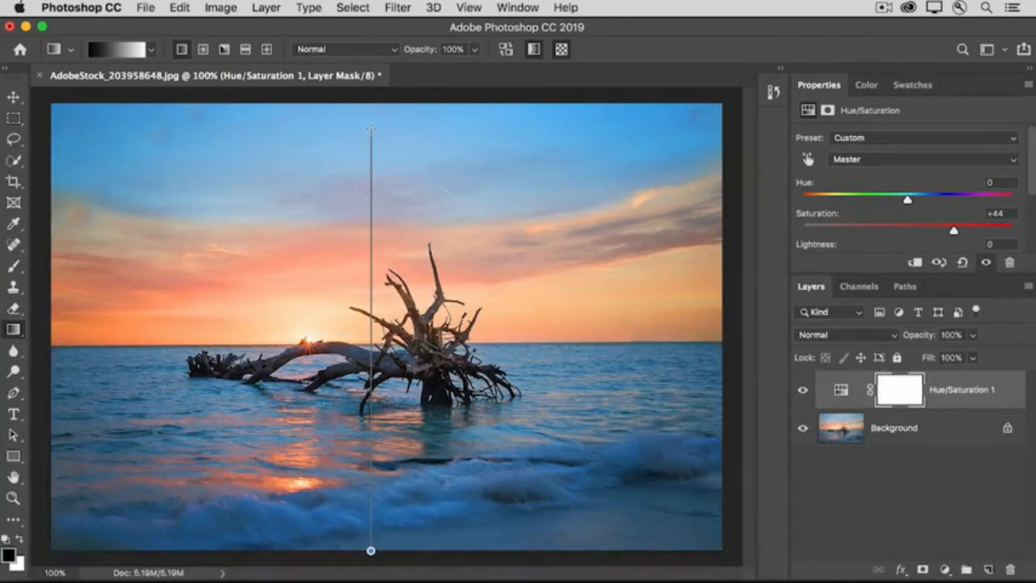
{"action": "left_click_drag", "start_coordinate": [371, 128], "coordinate": [371, 130]}
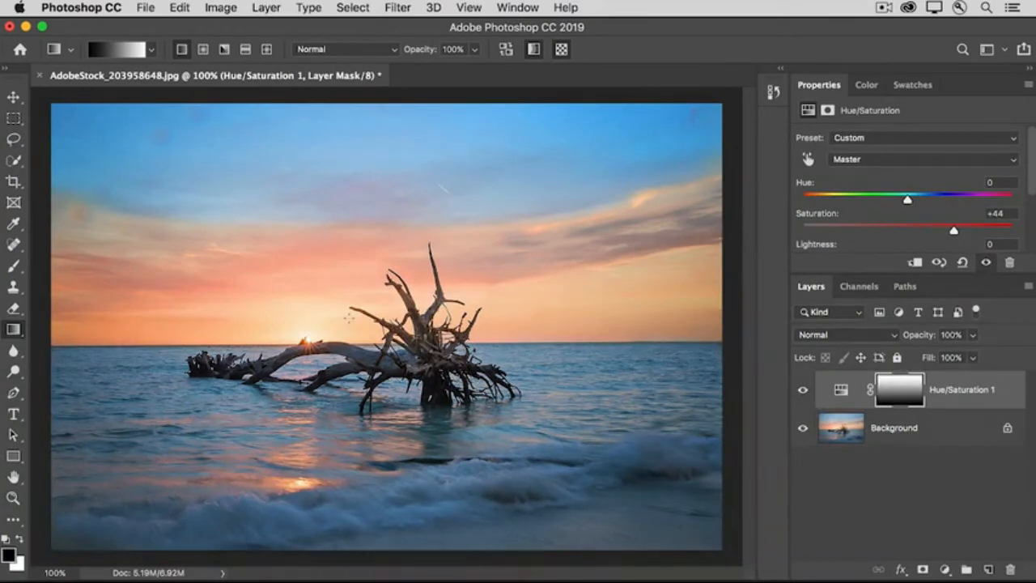
Redraw the mask gradient from the photo's bottom edge to just above the horizon, and view the mask on its own.
{"action": "left_click_drag", "start_coordinate": [365, 551], "coordinate": [368, 312]}
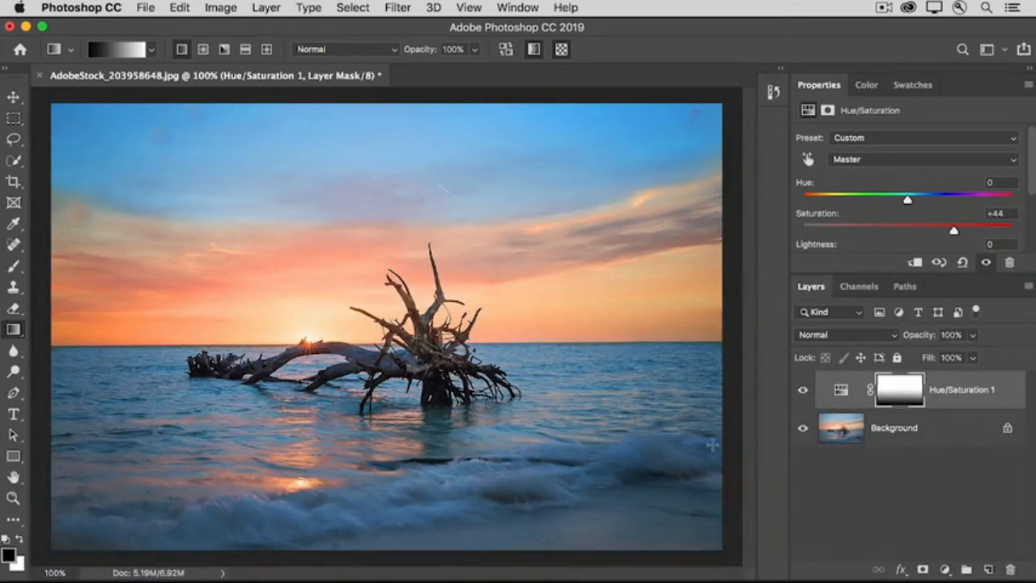
{"action": "left_click", "coordinate": [892, 402], "text": "alt"}
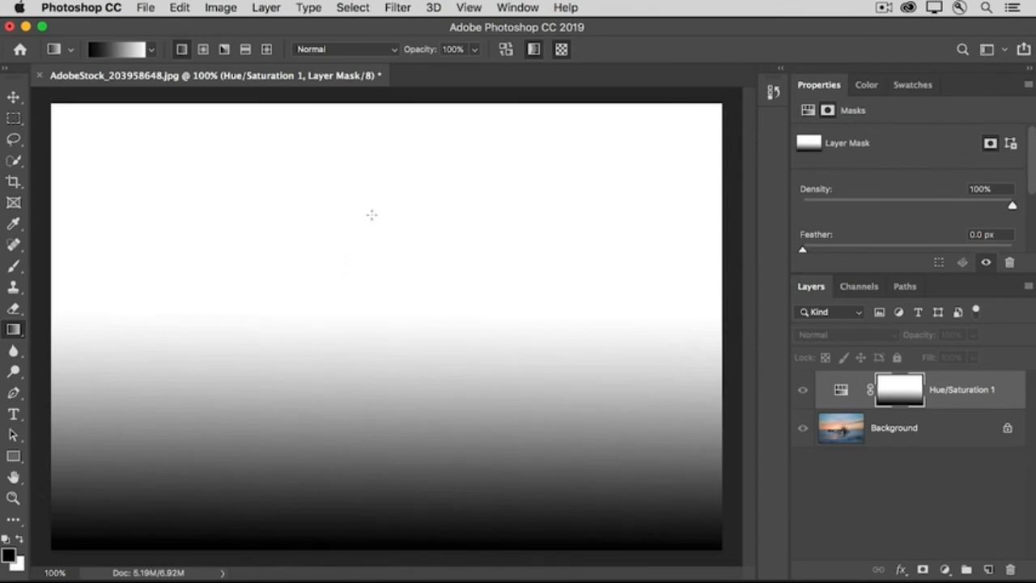
{"action": "left_click", "coordinate": [890, 400], "text": "alt"}
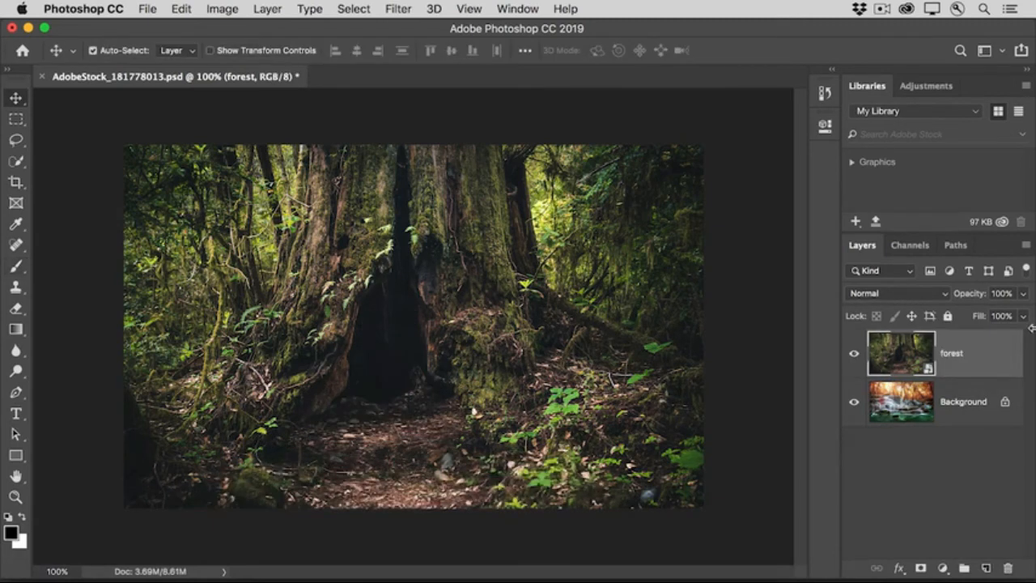
Hide and show the forest layer to examine the waterfall beneath it, and add a layer mask to the forest layer.
{"action": "left_click", "coordinate": [855, 356]}
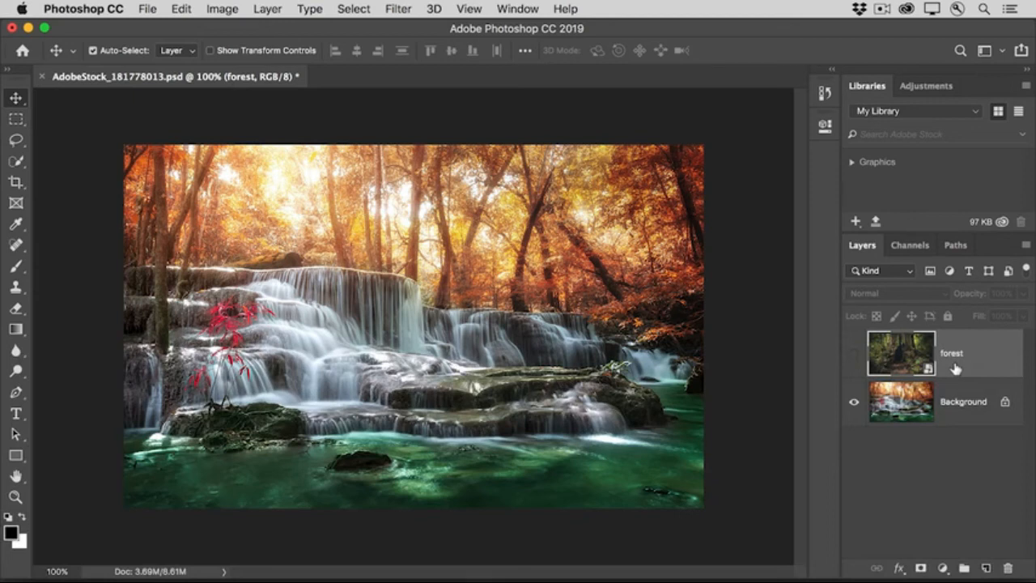
{"action": "left_click", "coordinate": [853, 356]}
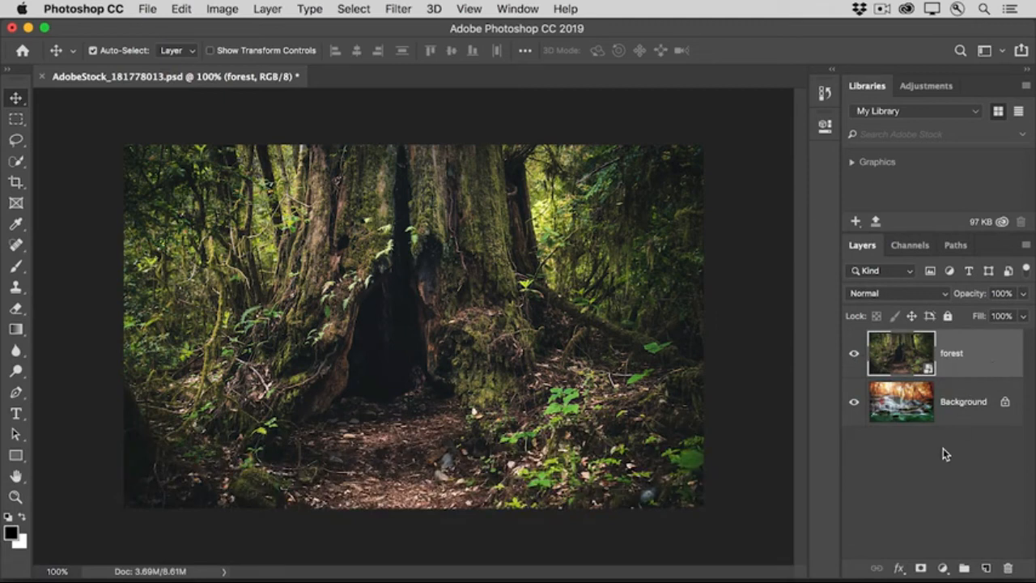
{"action": "left_click", "coordinate": [927, 570]}
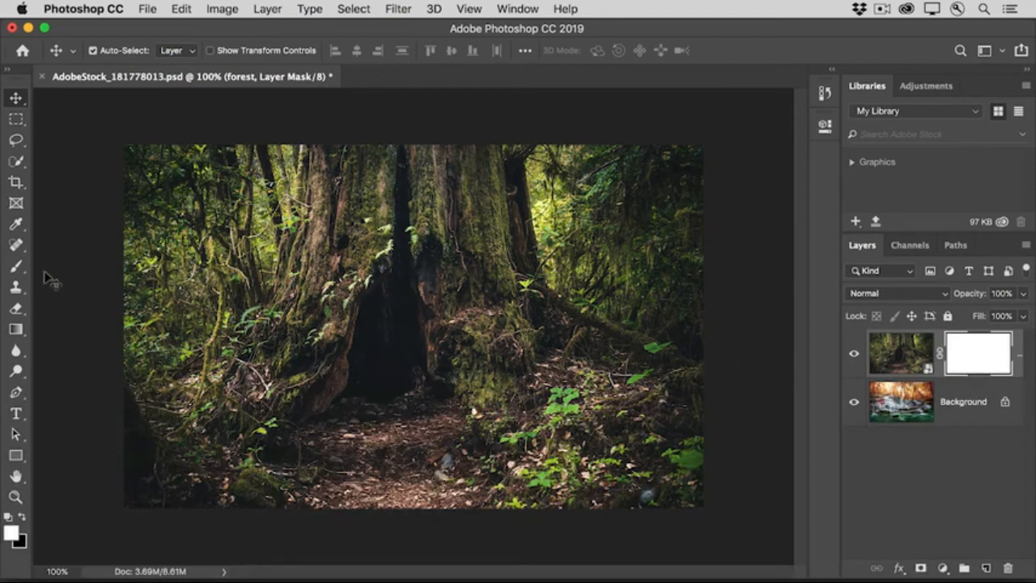
Paint black on the forest mask with an 81 px brush of increased hardness to reveal the waterfall at the tree hollow's base.
{"action": "left_click", "coordinate": [16, 268]}
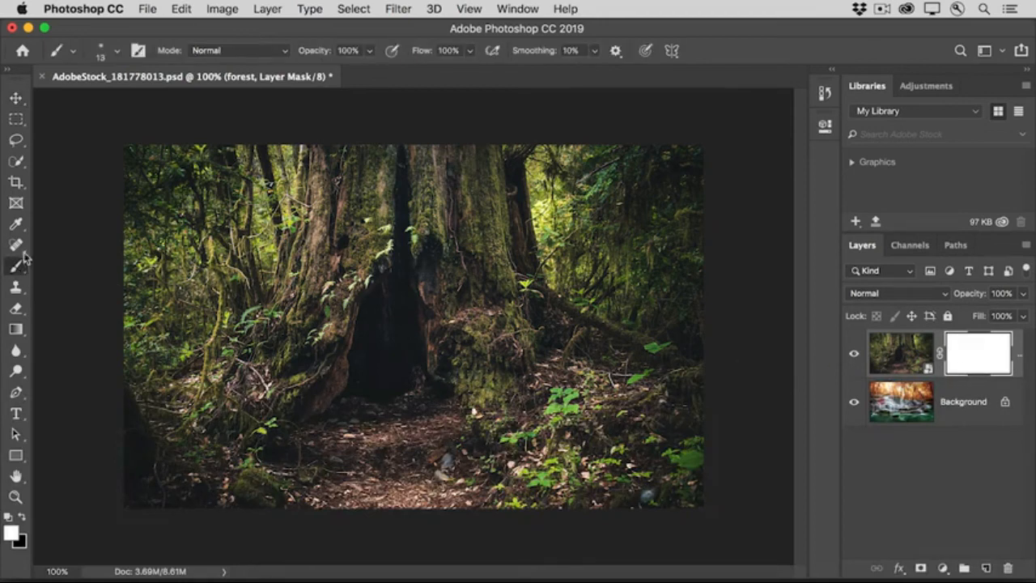
{"action": "left_click", "coordinate": [118, 55]}
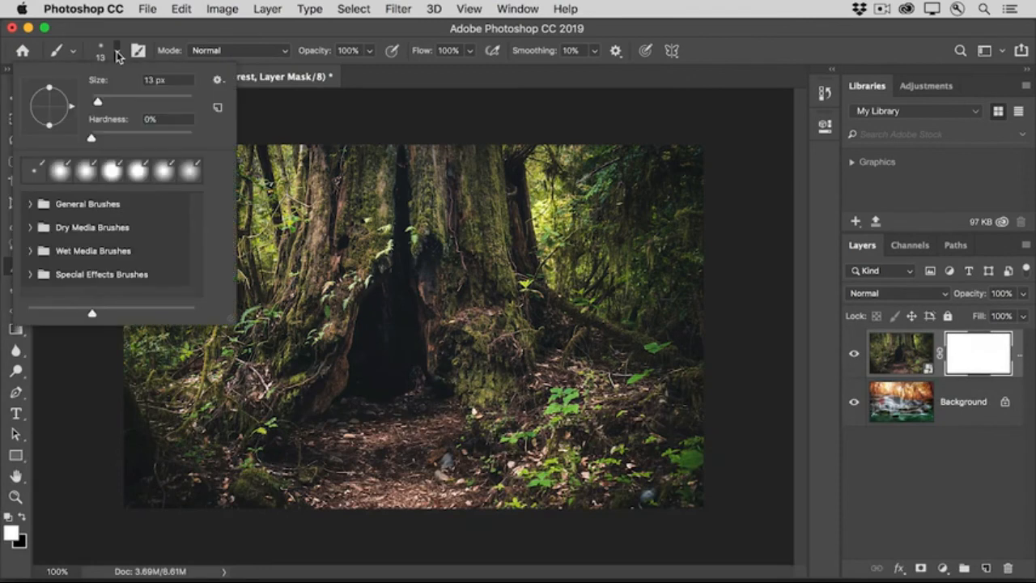
{"action": "left_click_drag", "start_coordinate": [98, 102], "coordinate": [131, 102]}
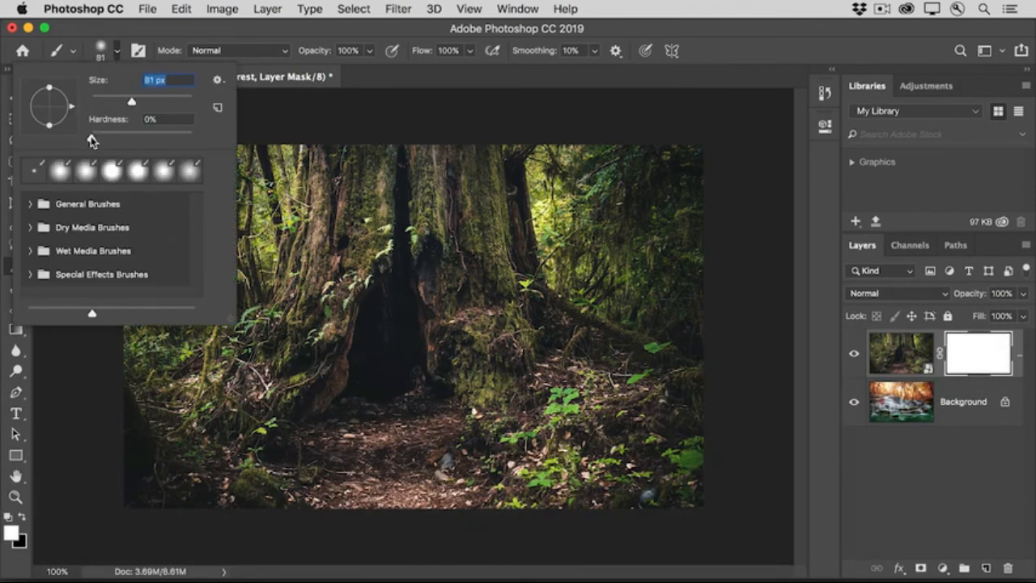
{"action": "left_click_drag", "start_coordinate": [92, 138], "coordinate": [114, 140]}
{"action": "left_click", "coordinate": [264, 101]}
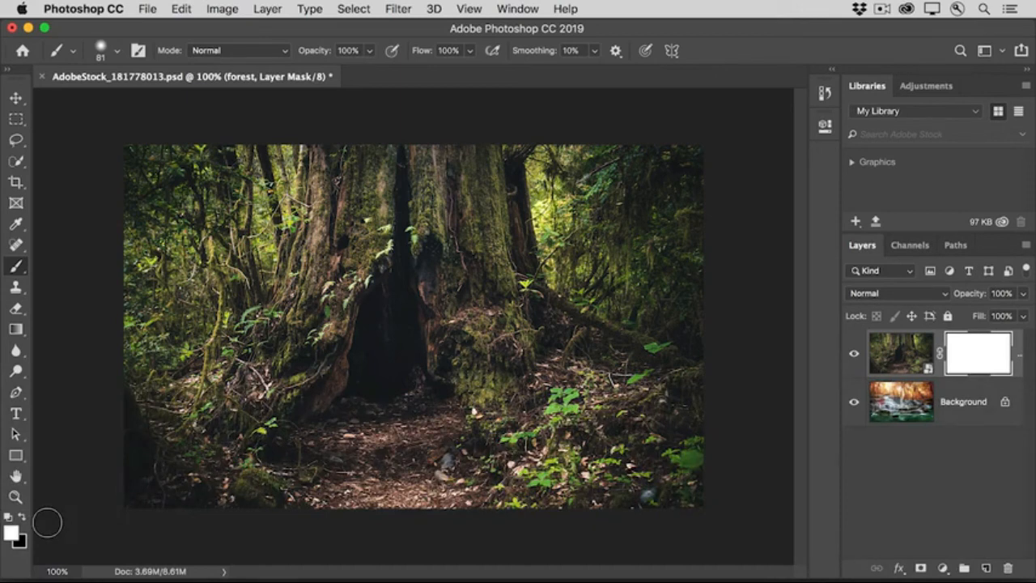
{"action": "key", "text": "x"}
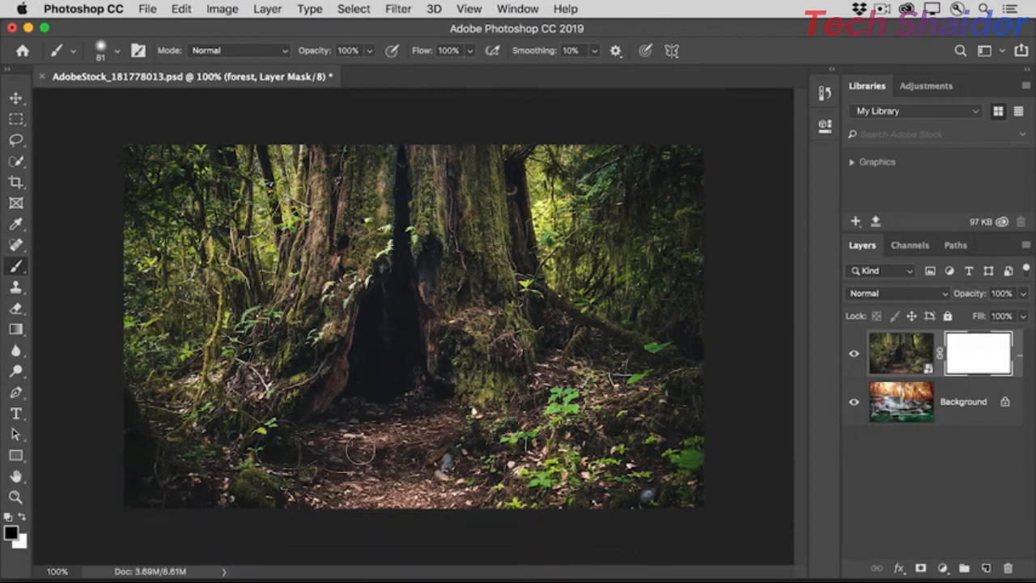
{"action": "mouse_move", "coordinate": [361, 397]}
{"action": "left_mouse_down"}
{"action": "mouse_move", "coordinate": [431, 394]}
{"action": "mouse_move", "coordinate": [348, 414]}
{"action": "mouse_move", "coordinate": [445, 414]}
{"action": "mouse_move", "coordinate": [331, 425]}
{"action": "mouse_move", "coordinate": [444, 426]}
{"action": "mouse_move", "coordinate": [441, 439]}
{"action": "mouse_move", "coordinate": [330, 435]}
{"action": "mouse_move", "coordinate": [329, 448]}
{"action": "mouse_move", "coordinate": [386, 456]}
{"action": "mouse_move", "coordinate": [283, 446]}
{"action": "left_mouse_up"}
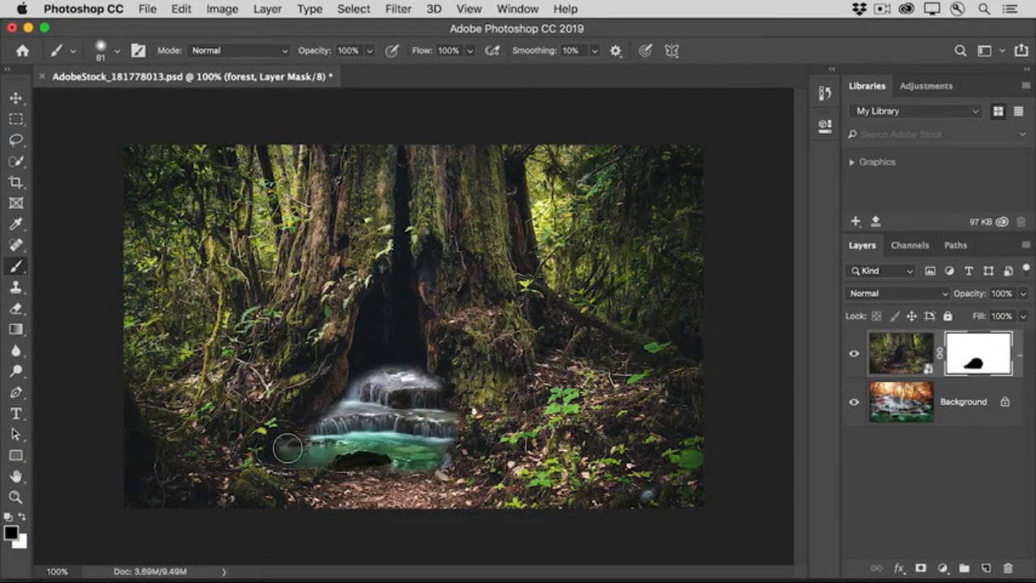
Paint white on the forest mask below the waterfall to restore the path over the green water.
{"action": "key", "text": "x"}
{"action": "mouse_move", "coordinate": [287, 447]}
{"action": "left_mouse_down"}
{"action": "mouse_move", "coordinate": [279, 455]}
{"action": "mouse_move", "coordinate": [448, 458]}
{"action": "left_mouse_up"}
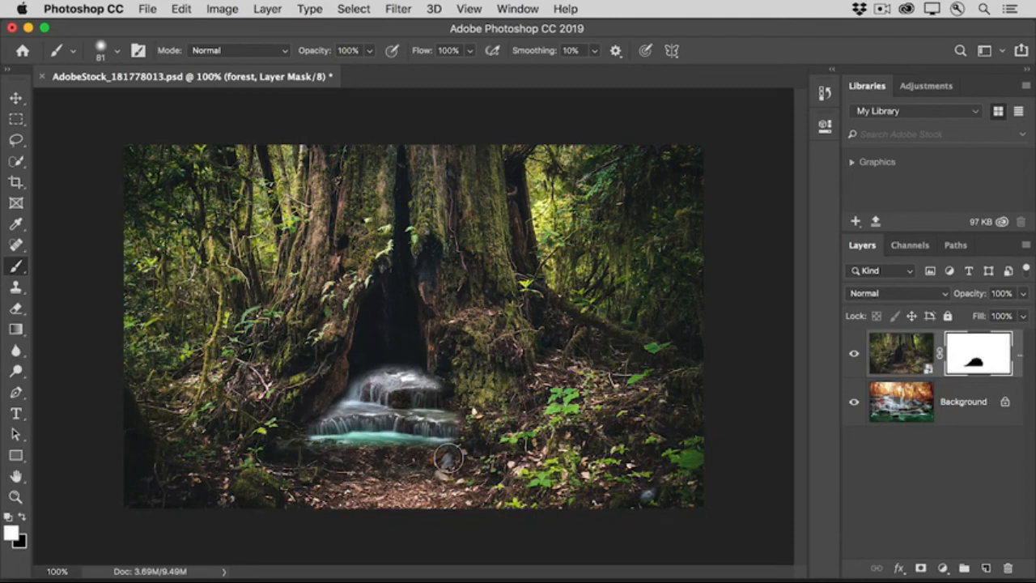
Paint black on the mask inside the tree hollow and across the foreground with a 125 px brush at 30% flow, and view the mask alone.
{"action": "key", "text": "x"}
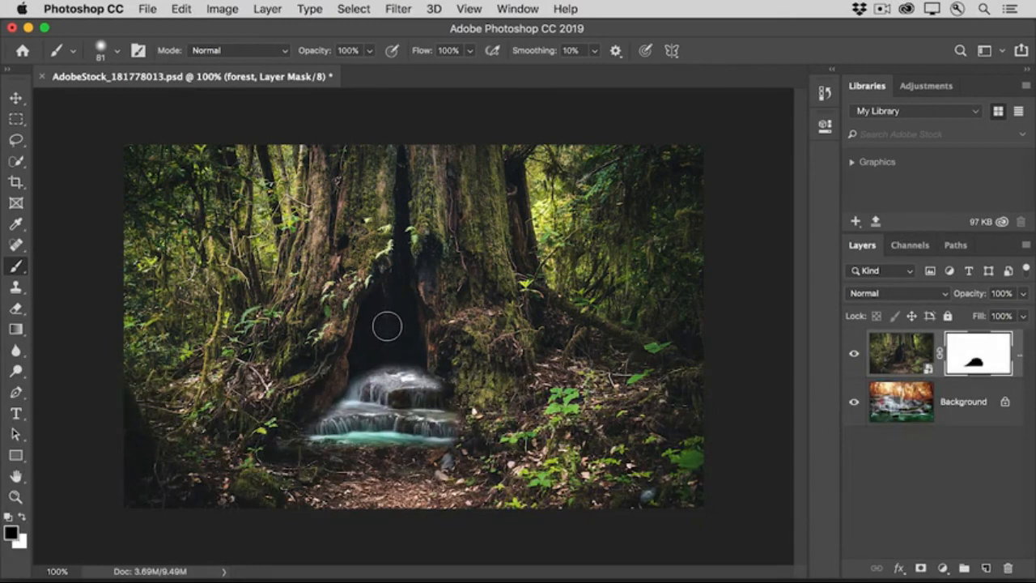
{"action": "key", "text": "bracketright"}
{"action": "key", "text": "bracketright"}
{"action": "key", "text": "bracketright"}
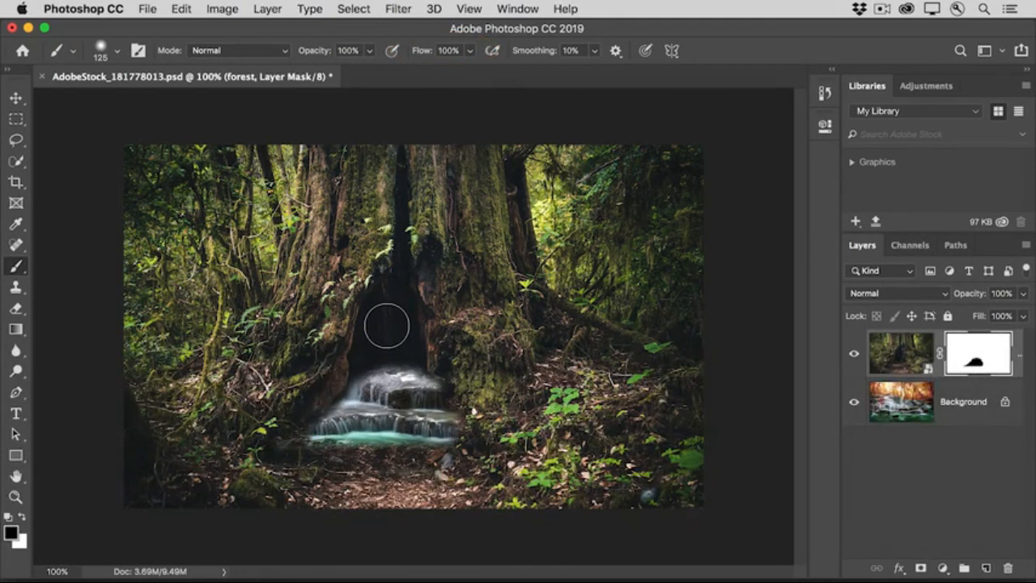
{"action": "left_click", "coordinate": [470, 51]}
{"action": "left_click_drag", "start_coordinate": [472, 70], "coordinate": [420, 73]}
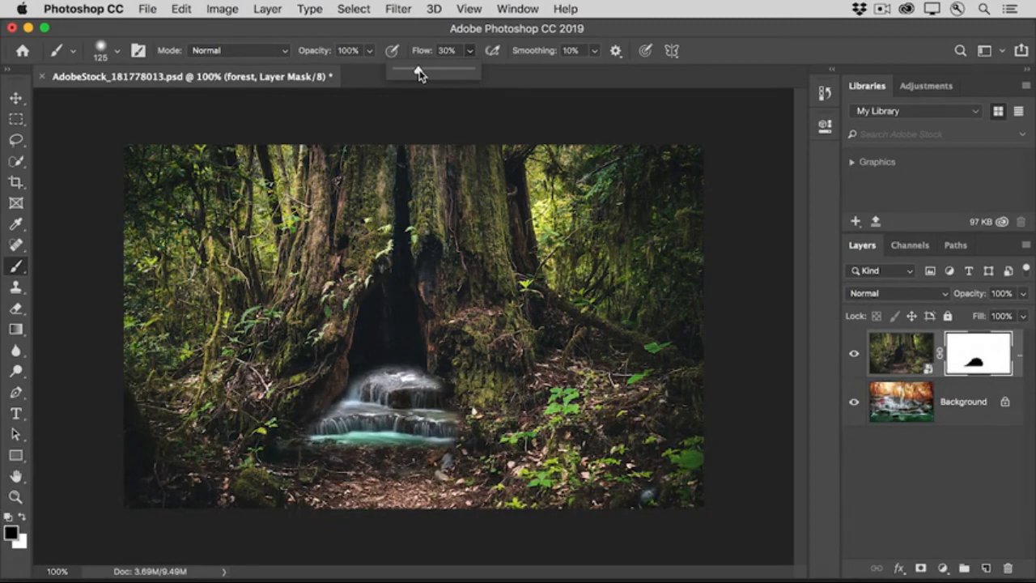
{"action": "mouse_move", "coordinate": [381, 329]}
{"action": "left_mouse_down"}
{"action": "mouse_move", "coordinate": [396, 346]}
{"action": "mouse_move", "coordinate": [374, 348]}
{"action": "mouse_move", "coordinate": [397, 330]}
{"action": "mouse_move", "coordinate": [381, 330]}
{"action": "mouse_move", "coordinate": [374, 355]}
{"action": "mouse_move", "coordinate": [411, 361]}
{"action": "left_mouse_up"}
{"action": "mouse_move", "coordinate": [314, 459]}
{"action": "left_mouse_down"}
{"action": "mouse_move", "coordinate": [218, 489]}
{"action": "mouse_move", "coordinate": [270, 497]}
{"action": "mouse_move", "coordinate": [355, 459]}
{"action": "mouse_move", "coordinate": [441, 461]}
{"action": "mouse_move", "coordinate": [477, 467]}
{"action": "mouse_move", "coordinate": [472, 501]}
{"action": "mouse_move", "coordinate": [251, 486]}
{"action": "mouse_move", "coordinate": [180, 507]}
{"action": "mouse_move", "coordinate": [396, 506]}
{"action": "mouse_move", "coordinate": [543, 489]}
{"action": "mouse_move", "coordinate": [553, 479]}
{"action": "mouse_move", "coordinate": [612, 495]}
{"action": "mouse_move", "coordinate": [484, 462]}
{"action": "left_mouse_up"}
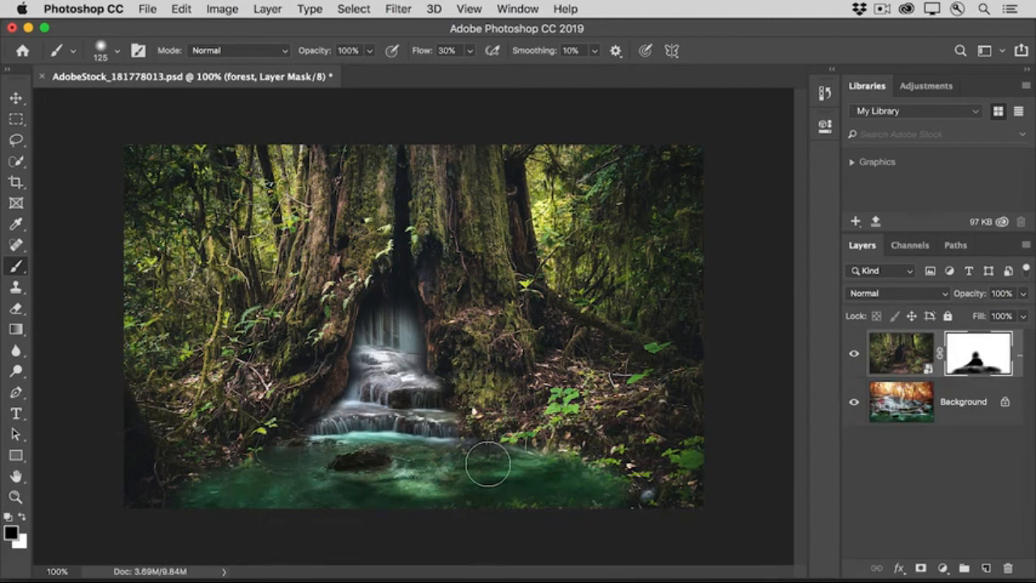
{"action": "left_click", "coordinate": [971, 369], "text": "alt"}
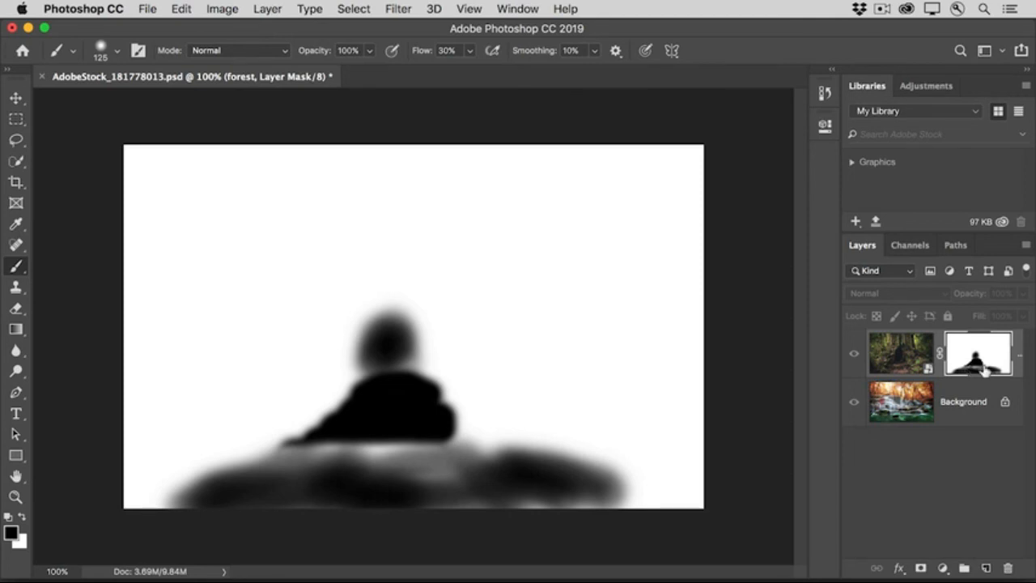
{"action": "left_click", "coordinate": [984, 369], "text": "alt"}
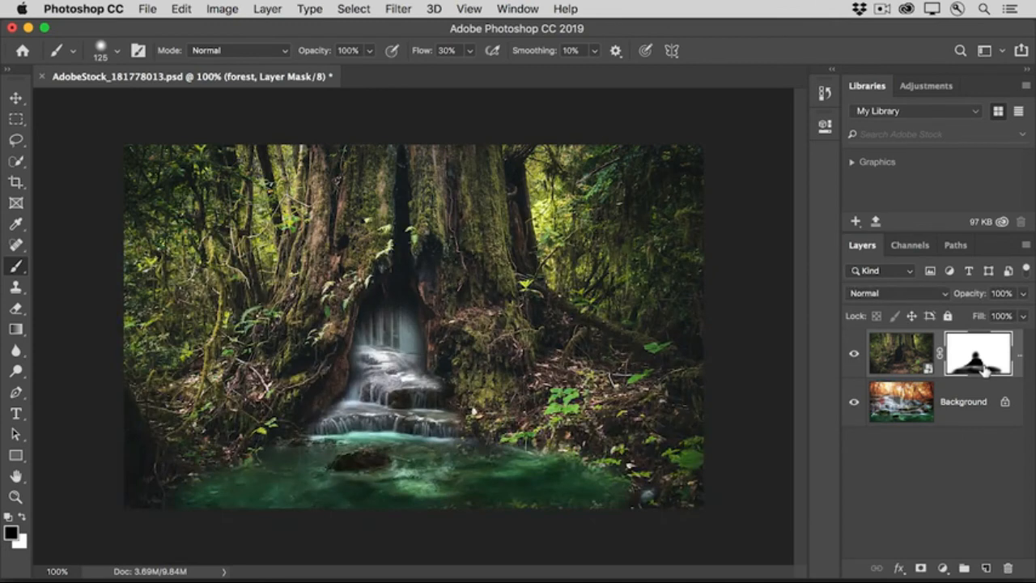